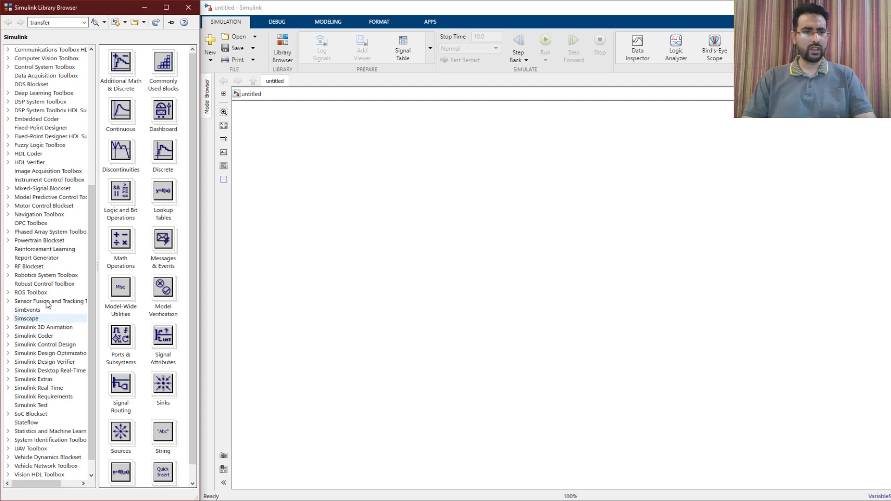
Step: Browse the Robotics System Toolbox library to its Utilities blocks
left_click(9, 275)
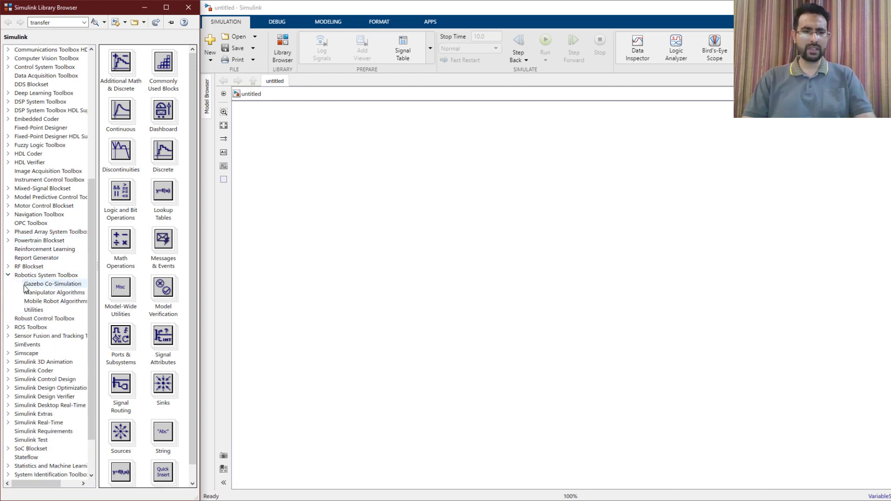
left_click(51, 296)
left_click(42, 310)
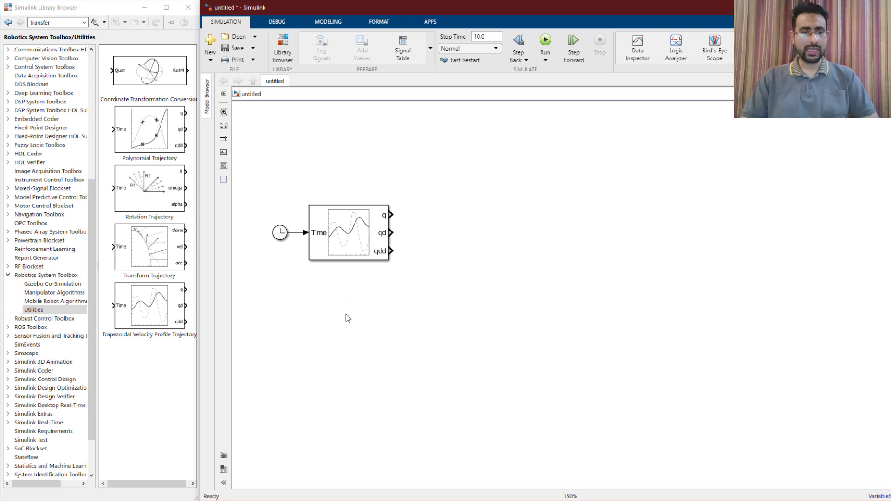
Step: Add an Inverse Dynamics block from the Manipulator Algorithms library beside the trajectory block, leaving space between them for wiring
left_click(54, 294)
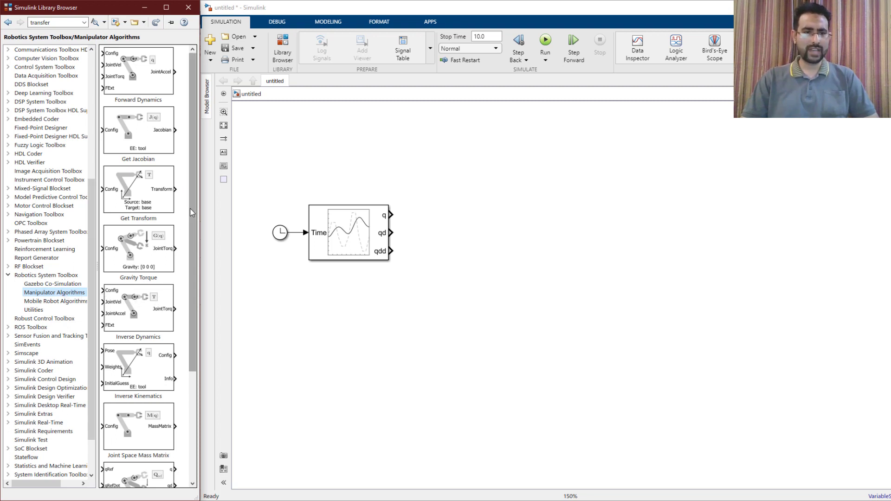
left_click(163, 85)
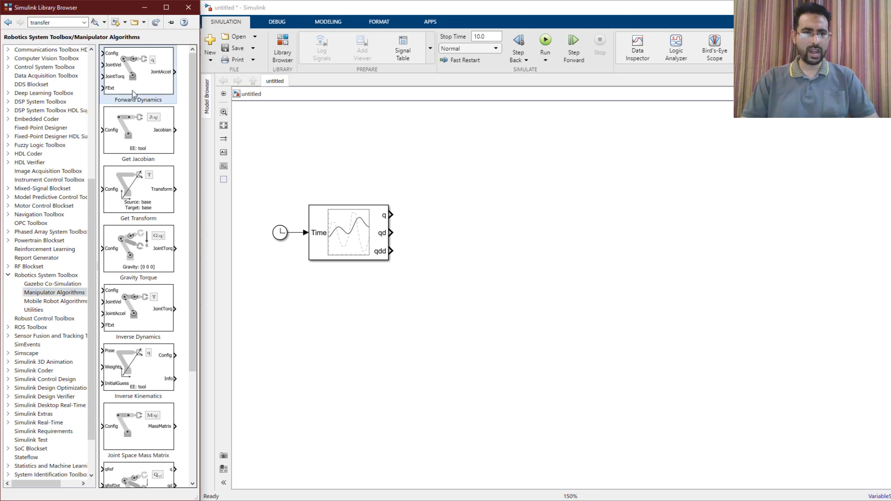
left_click(148, 313)
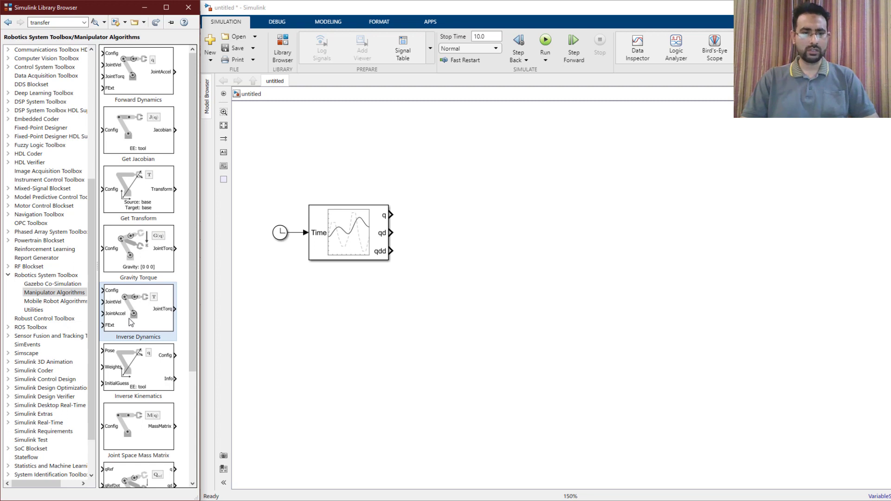
left_click_drag(131, 323, 468, 260)
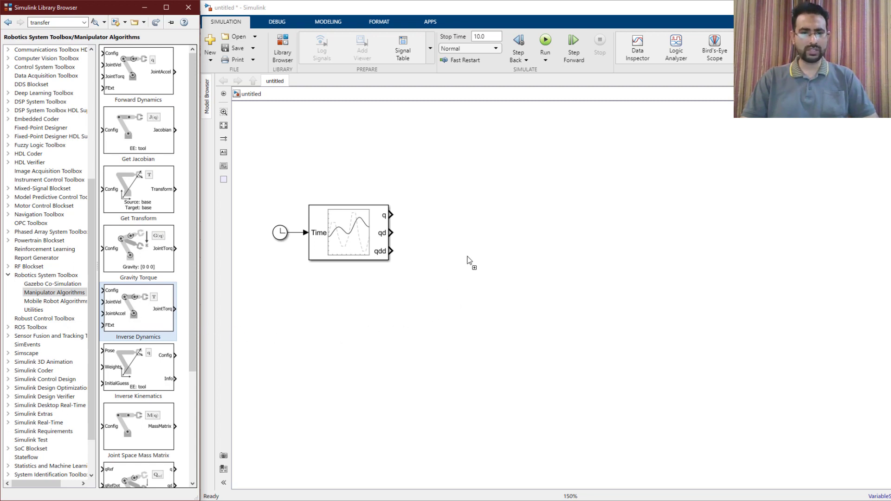
left_click_drag(478, 229, 507, 228)
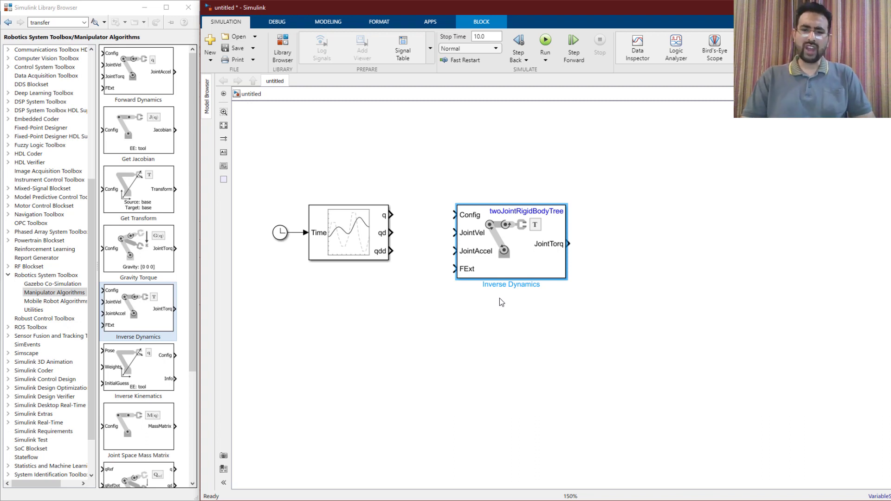
left_click(354, 252)
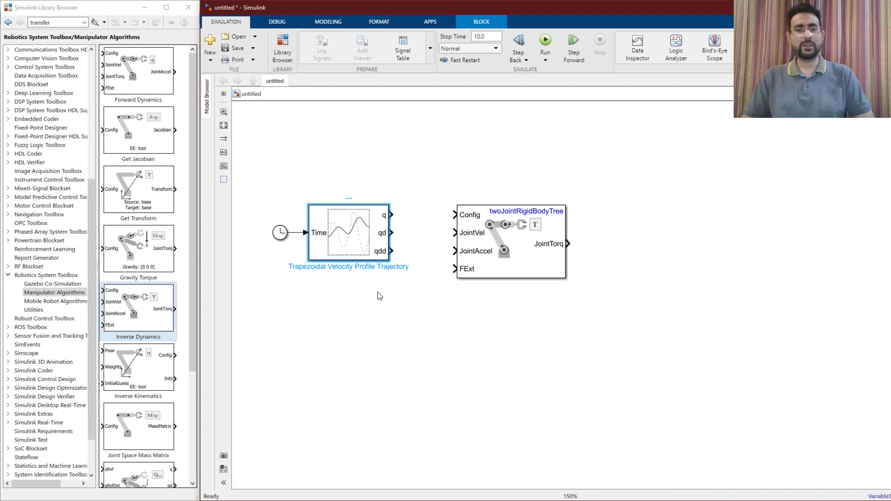
left_click(394, 215)
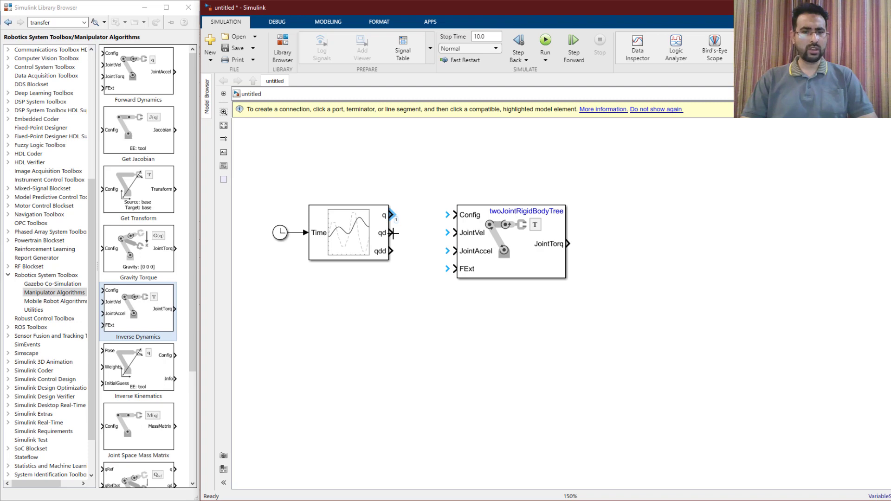
left_click(393, 233)
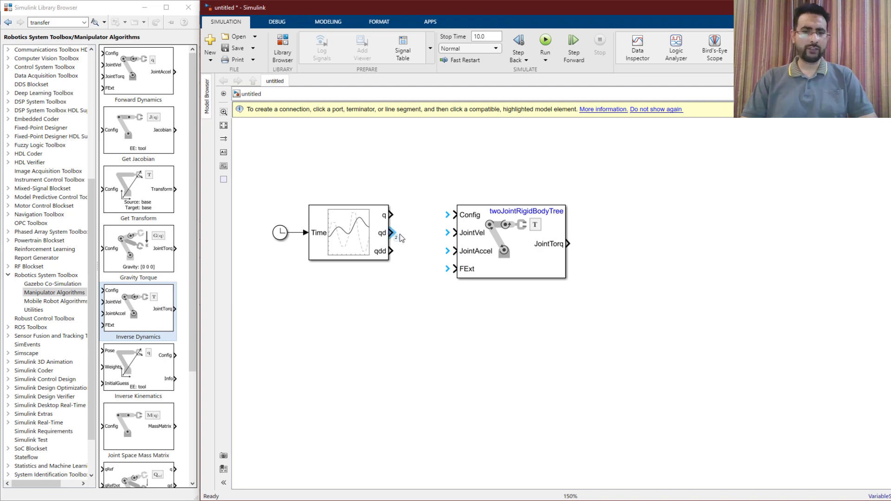
left_click(394, 250)
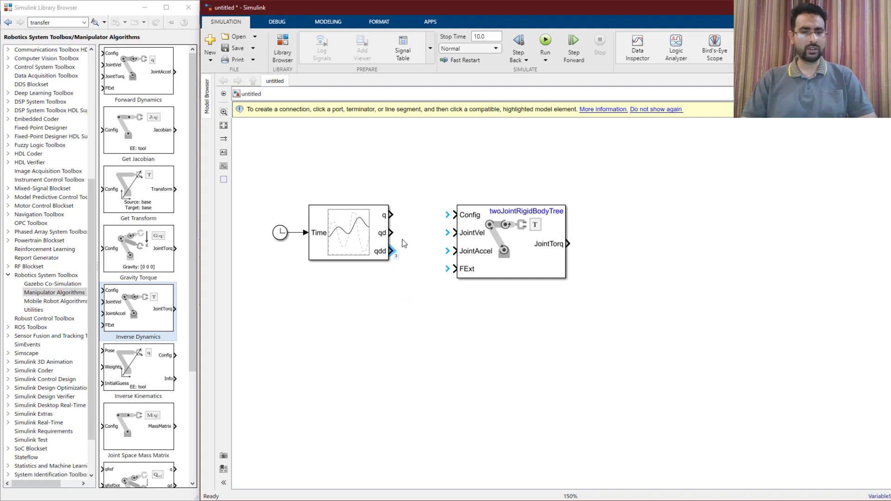
Step: Connect the trajectory outputs q, qd and qdd to the Inverse Dynamics inputs Config, JointVel and JointAccel respectively
left_click(393, 216)
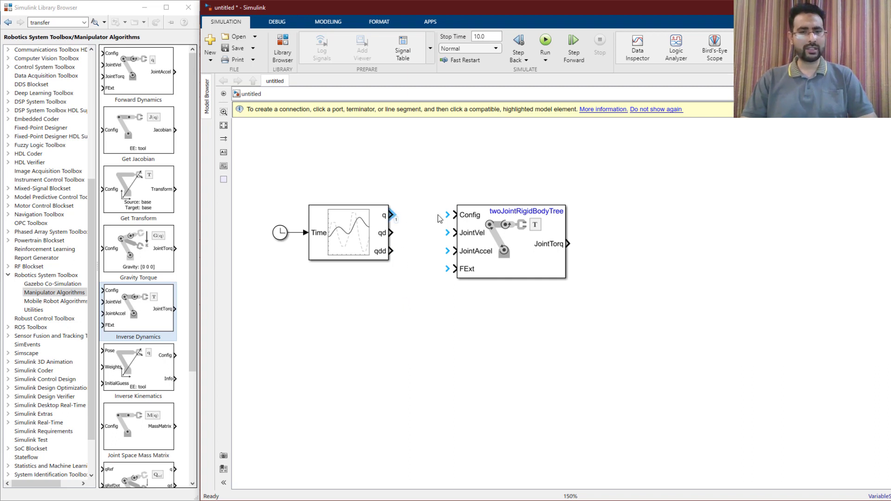
left_click(449, 215)
left_click(393, 232)
left_click(448, 233)
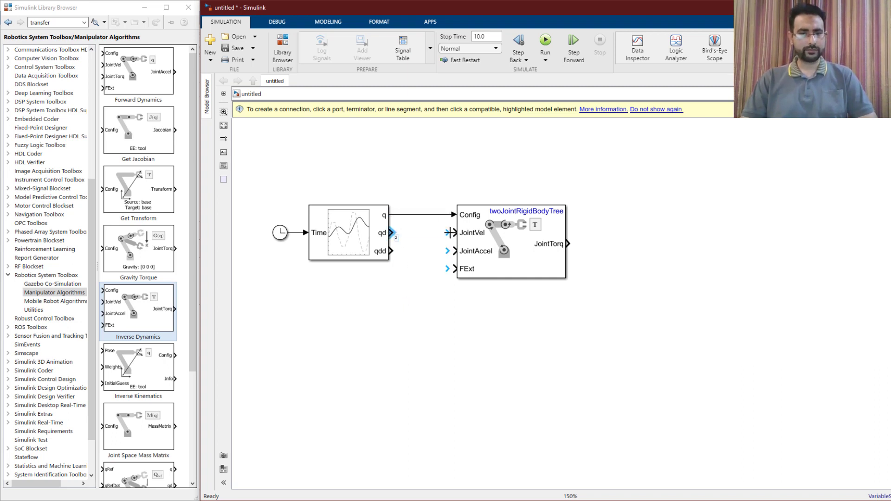
left_click(393, 251)
left_click(448, 251)
Step: Add a Constant block in the empty area below the trajectory block
left_click(391, 314)
double_click(390, 313)
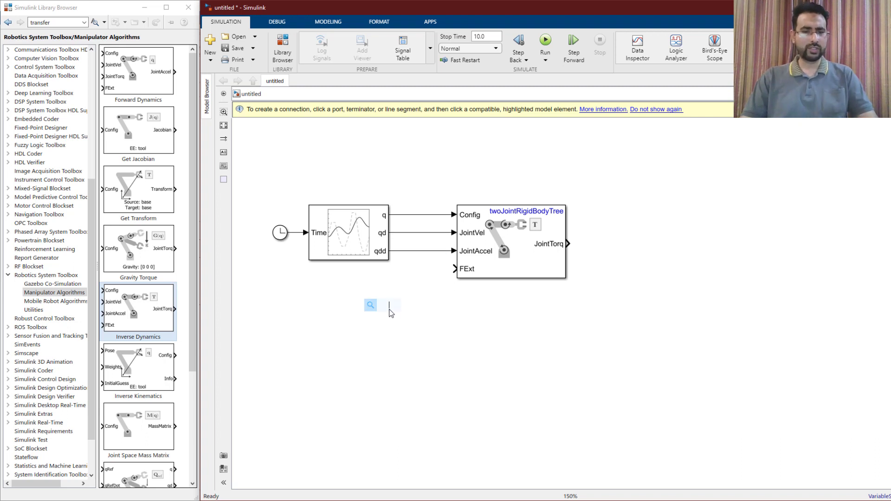
type("const")
key("Return")
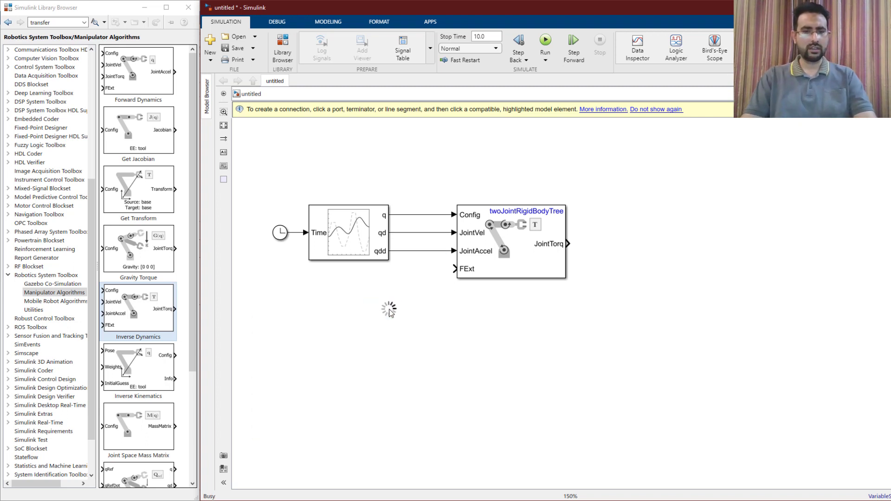
Step: Set the Constant block's value to zeros(6,4) and connect its output to the FExt input of Inverse Dynamics
double_click(388, 316)
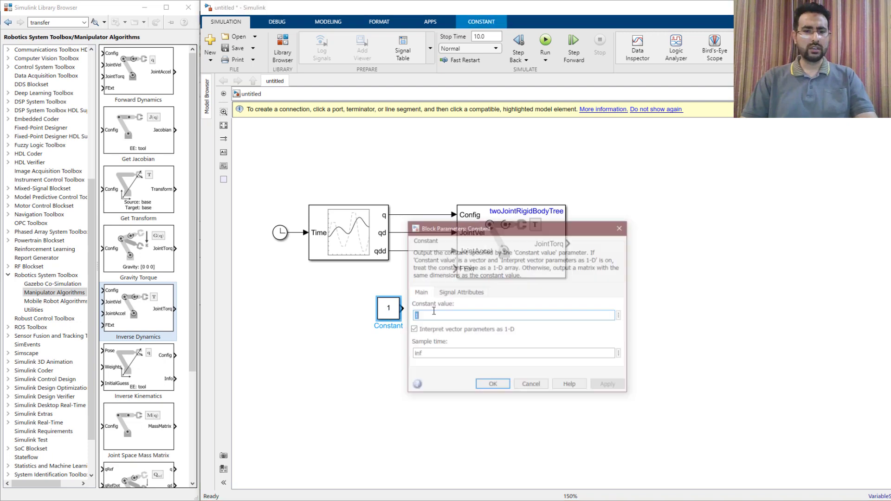
type("zeros(6,")
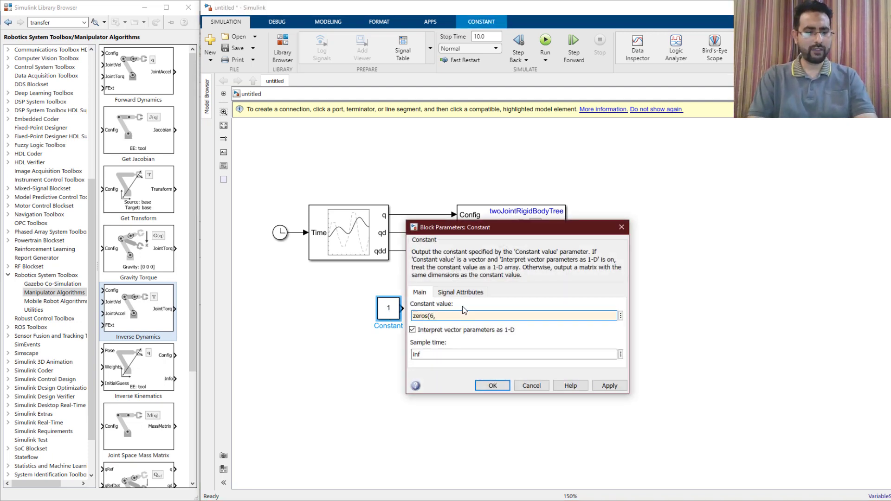
type("4)")
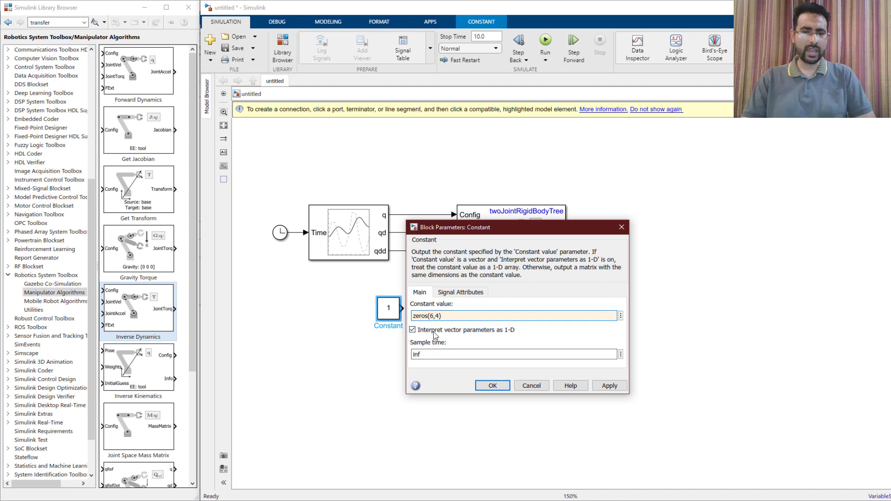
left_click(492, 386)
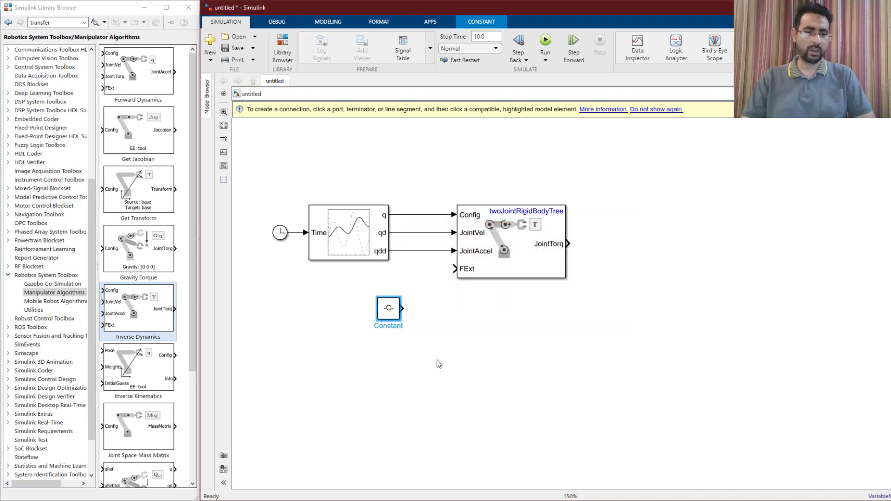
left_click(403, 309)
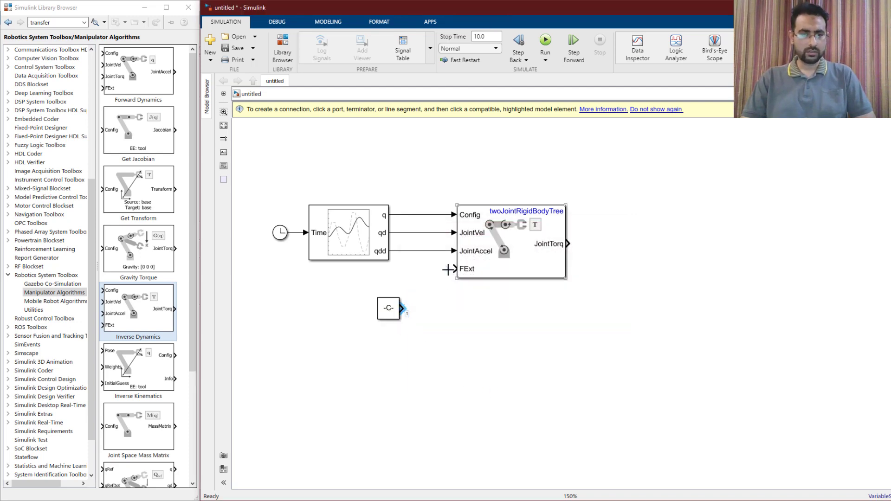
Step: Set the Inverse Dynamics block's rigid body tree parameter to the workspace variable DOF3_RRR
left_click(515, 259)
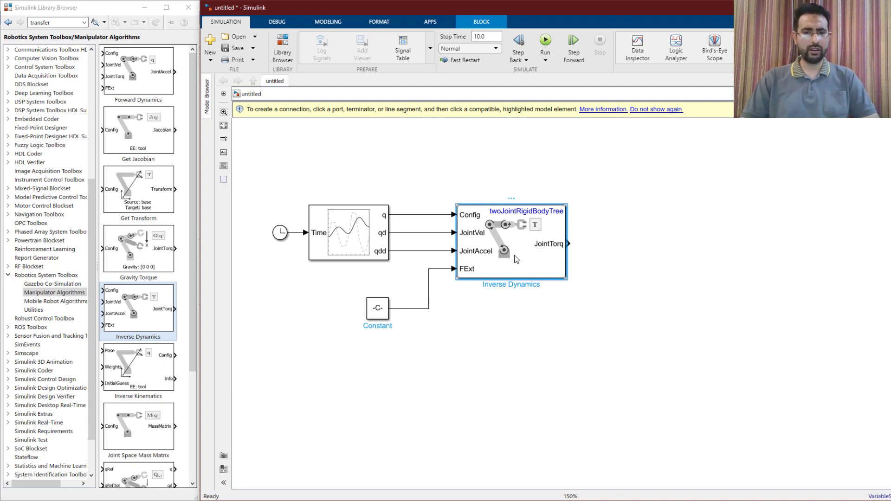
double_click(515, 259)
left_click_drag(684, 141, 497, 126)
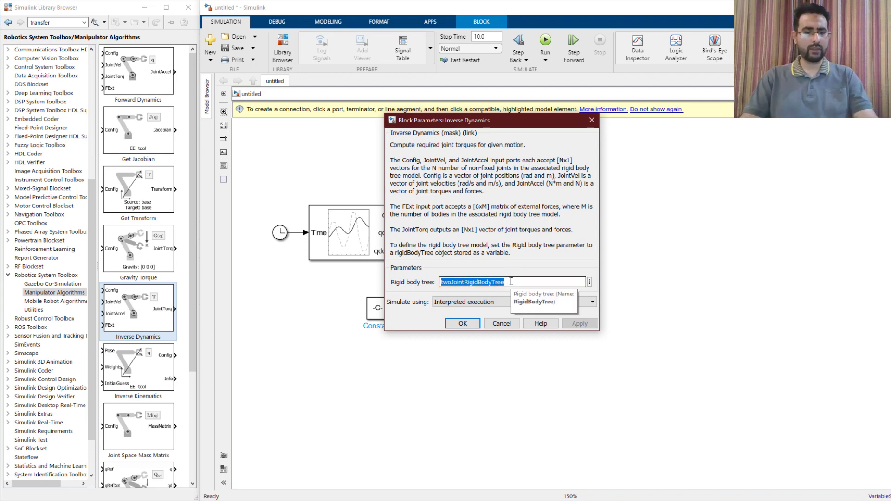
type("DOF3")
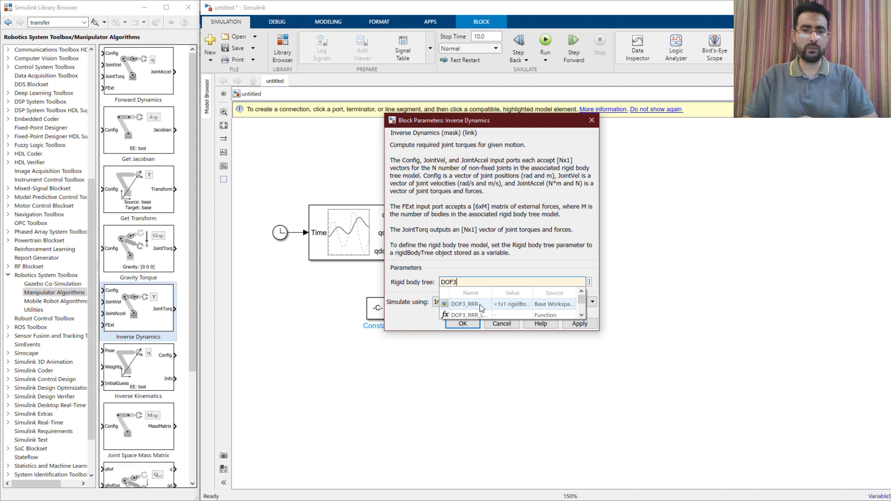
left_click(480, 306)
key("Return")
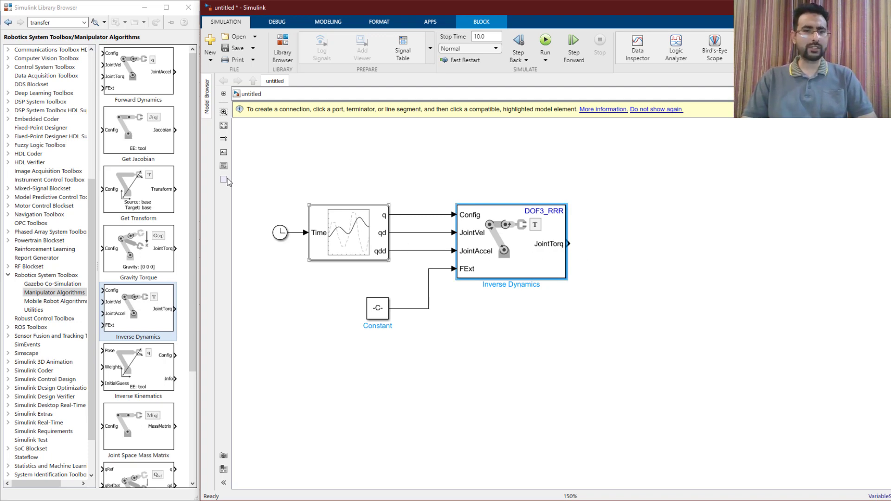
Step: Add a Forward Dynamics block from the Manipulator Algorithms library on the output side of the Inverse Dynamics block
left_click_drag(145, 82, 705, 245)
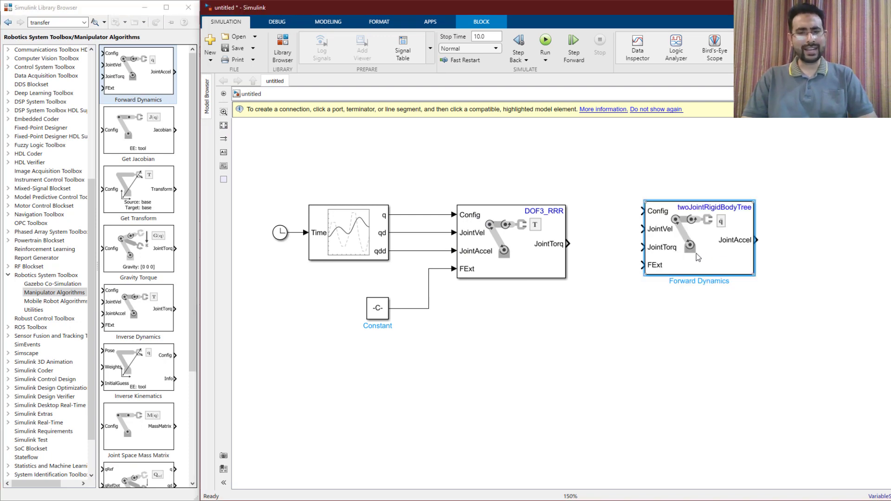
left_click(518, 247)
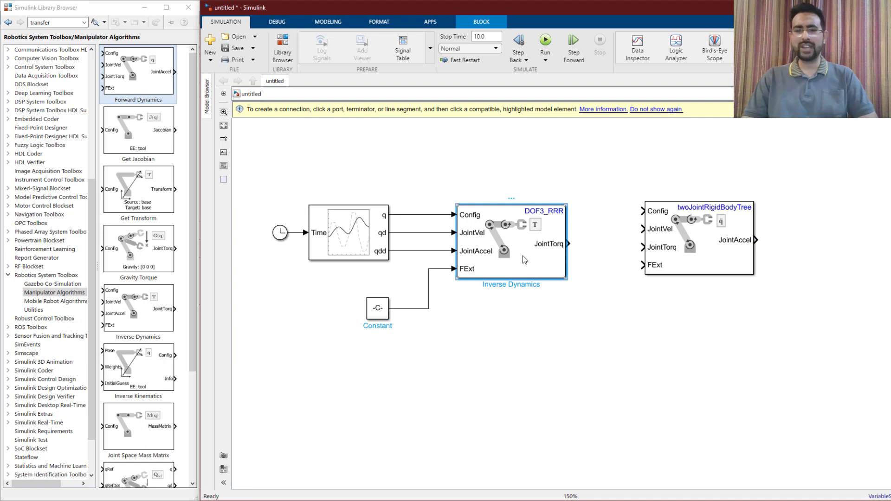
left_click(358, 191)
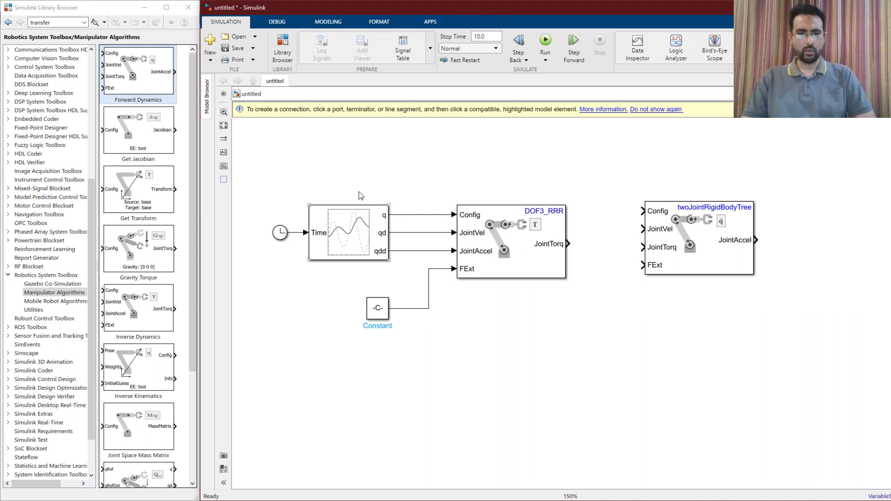
left_click_drag(389, 166, 267, 276)
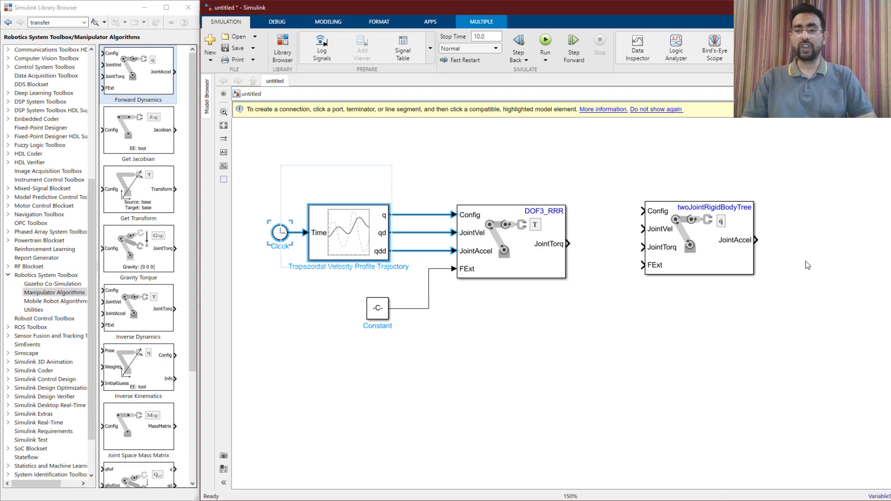
left_click(799, 227)
left_click_drag(781, 243, 766, 258)
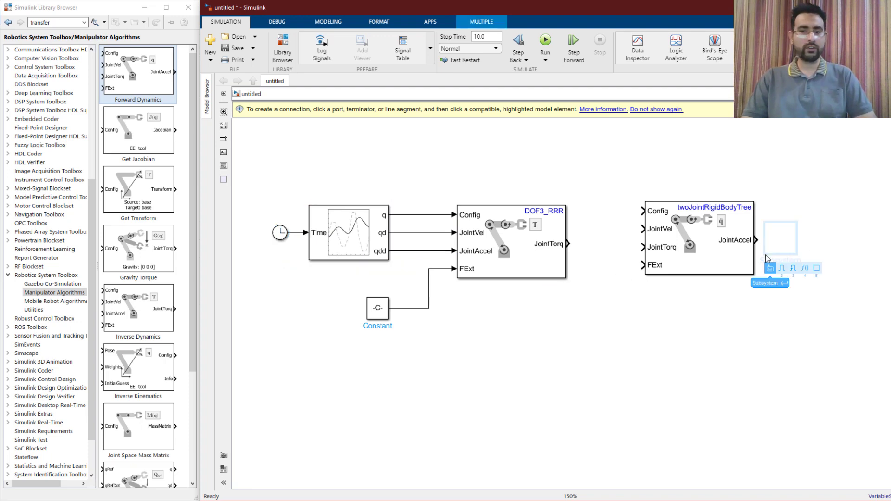
left_click(694, 302)
Step: Wire the Forward Dynamics inputs: JointTorq from Inverse Dynamics, FExt from the Constant, Config from q and JointVel from qd
left_click(568, 244)
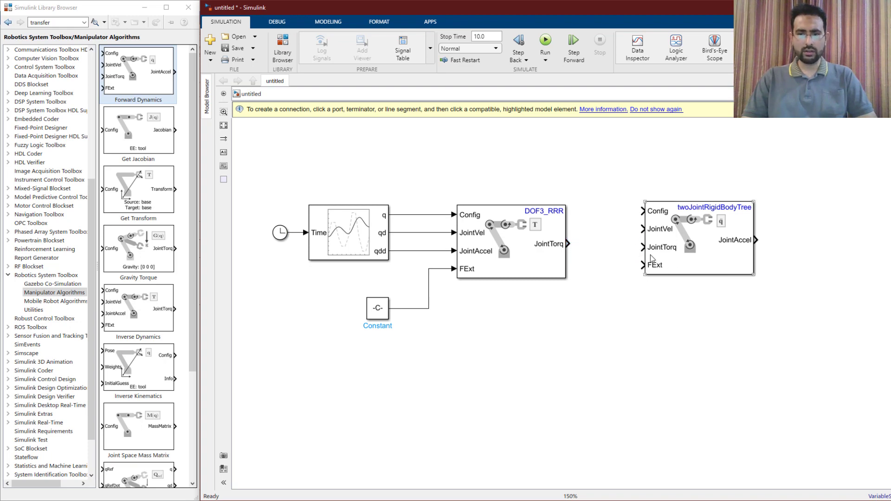
left_click(641, 248)
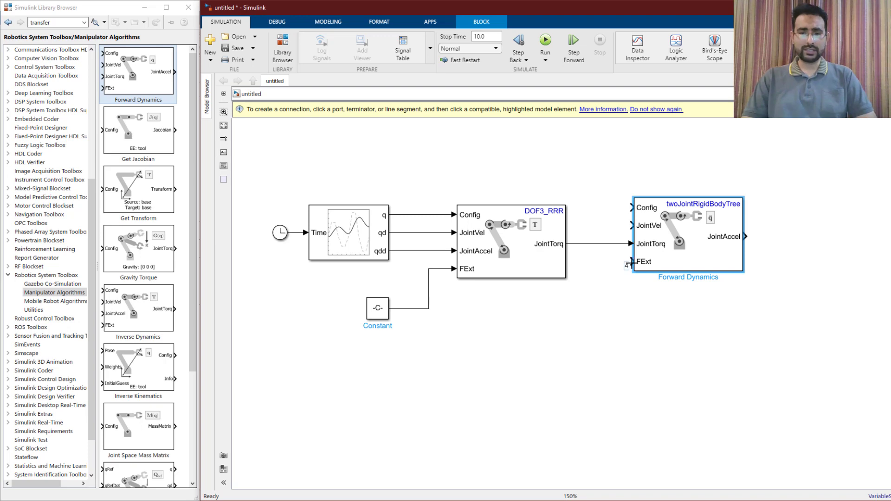
left_click(630, 262)
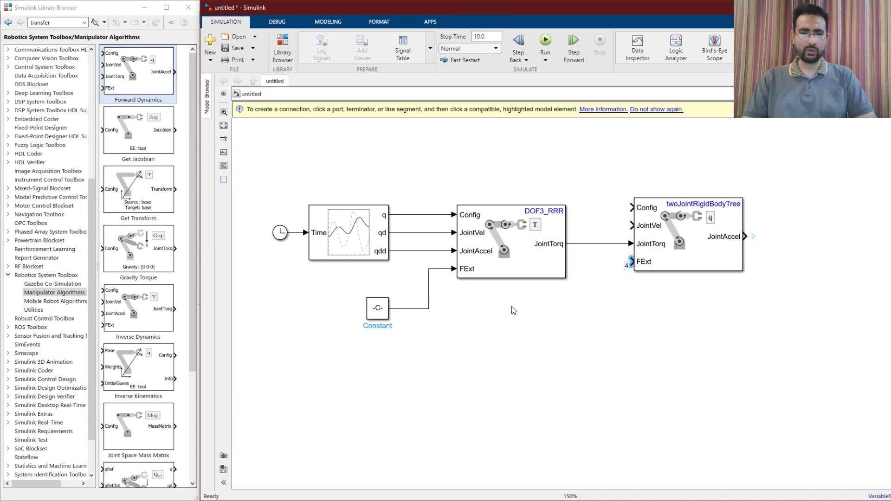
left_click(429, 309)
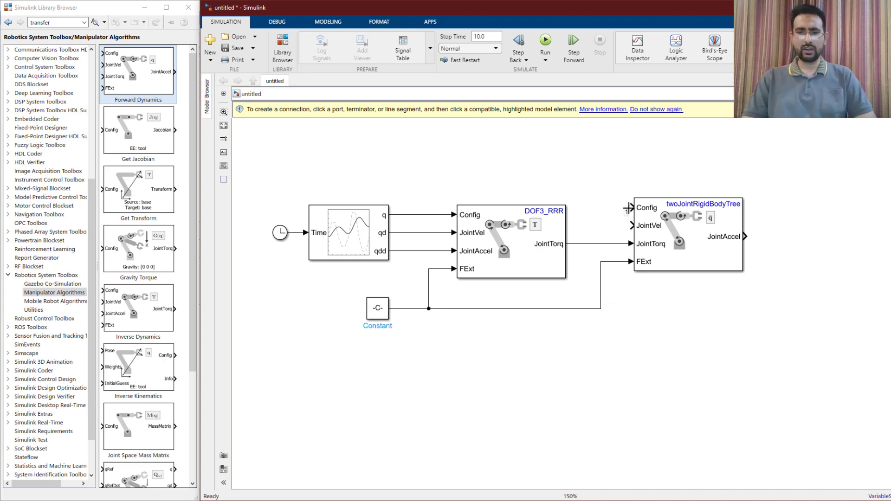
left_click(433, 215)
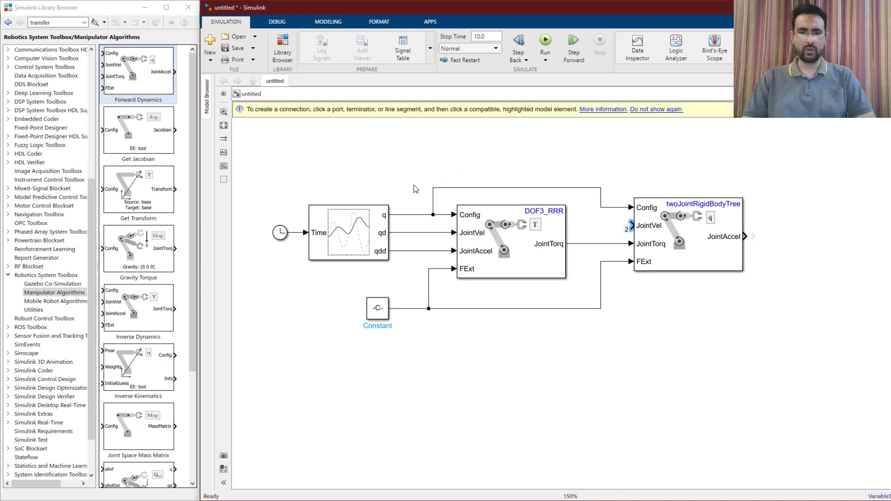
left_click(429, 233)
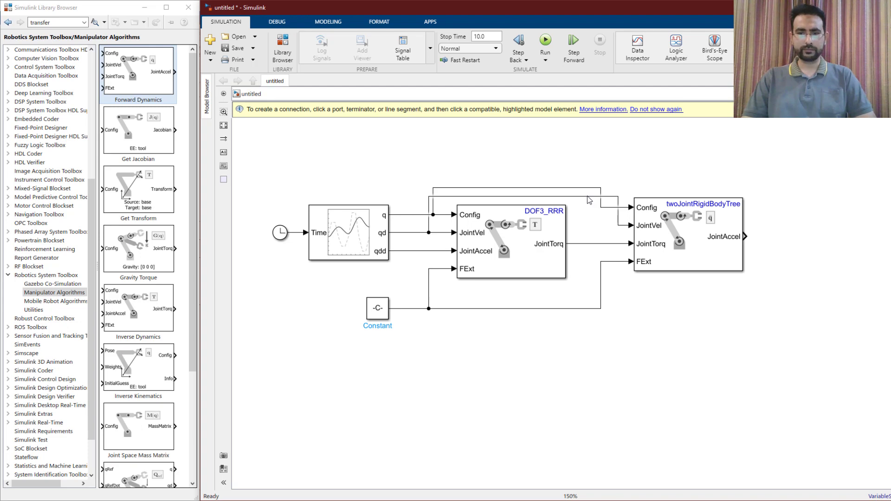
Step: Reroute the JointVel signal line above the Config line and connect an Integrator block to the JointAccel output of Forward Dynamics
left_click_drag(588, 197, 588, 174)
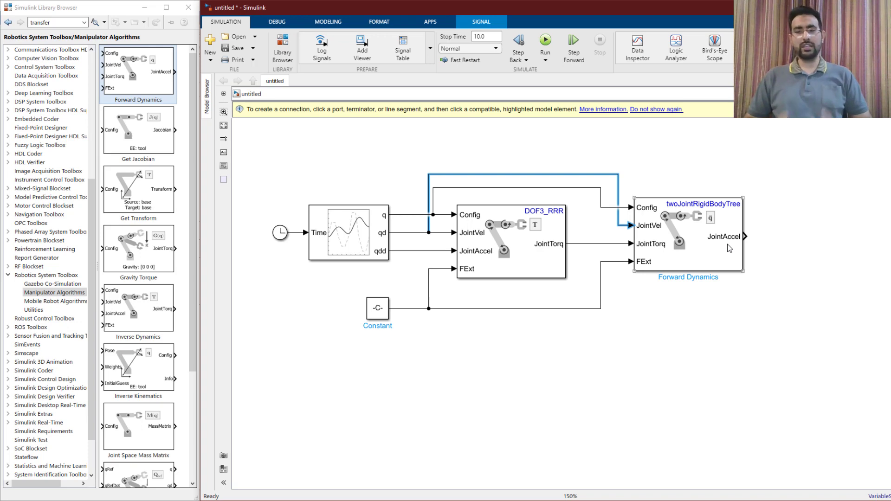
double_click(800, 238)
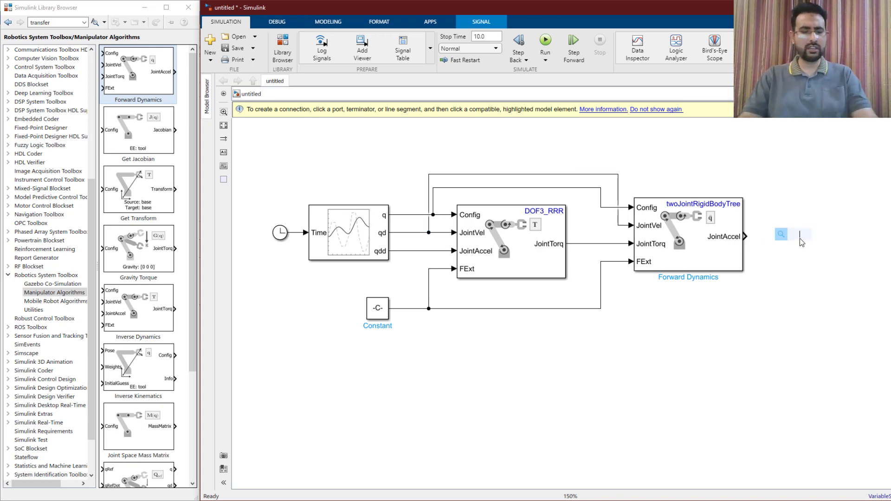
type("int")
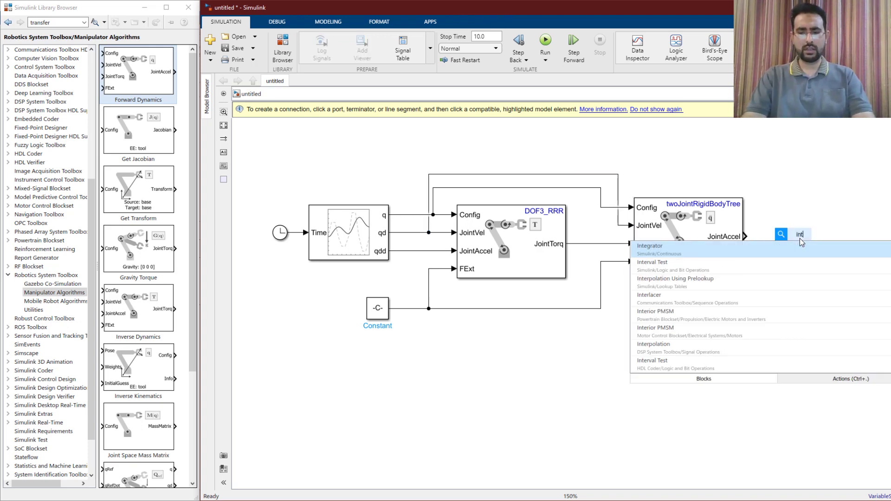
key("Return")
left_click_drag(794, 239, 768, 239)
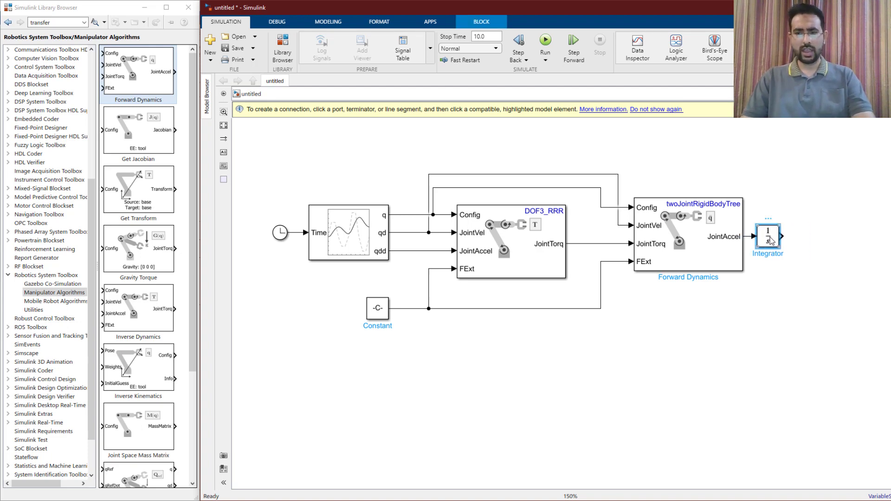
Step: Add a second Integrator block connected to the output of the first Integrator
double_click(829, 247)
type("int")
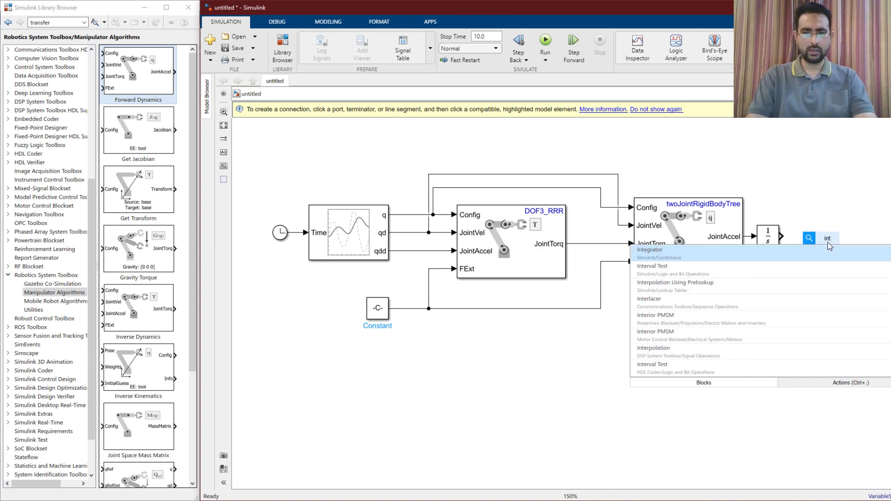
key("Return")
left_click_drag(830, 246, 824, 237)
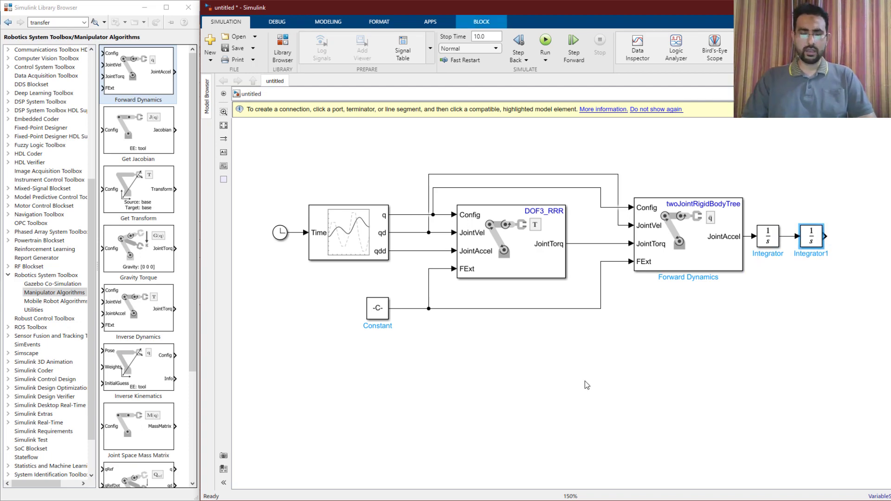
left_click(591, 244)
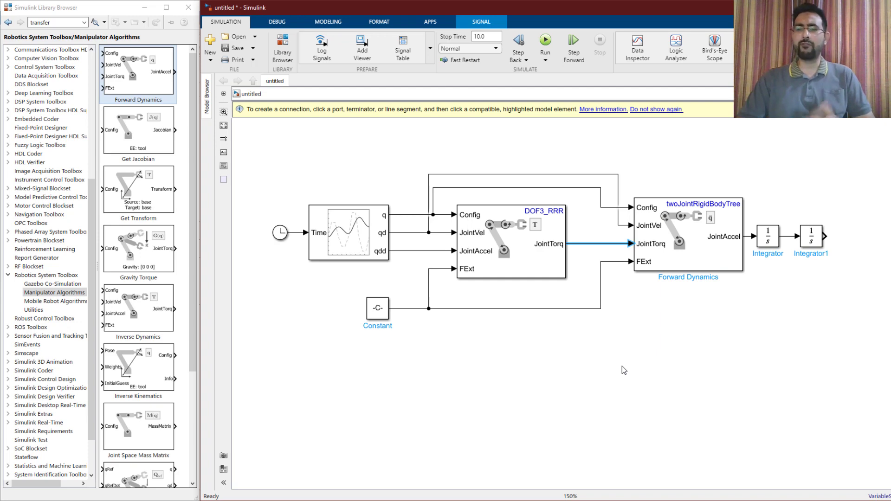
left_click(547, 244)
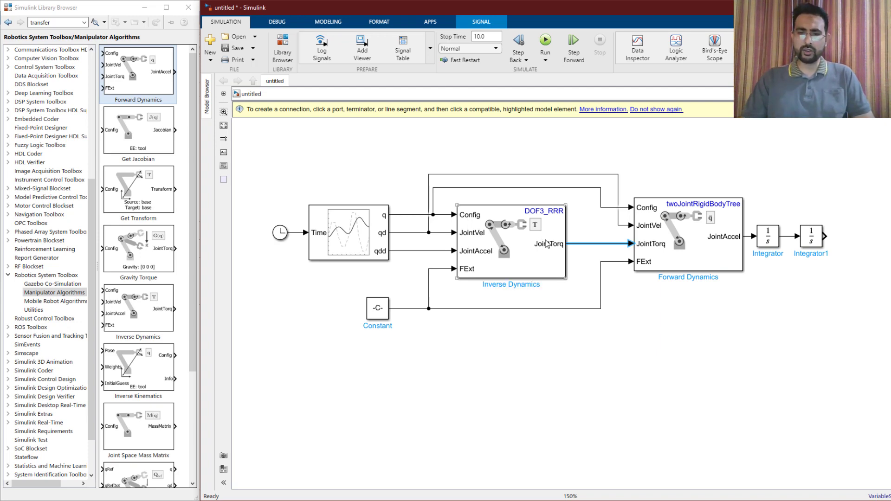
left_click(539, 248)
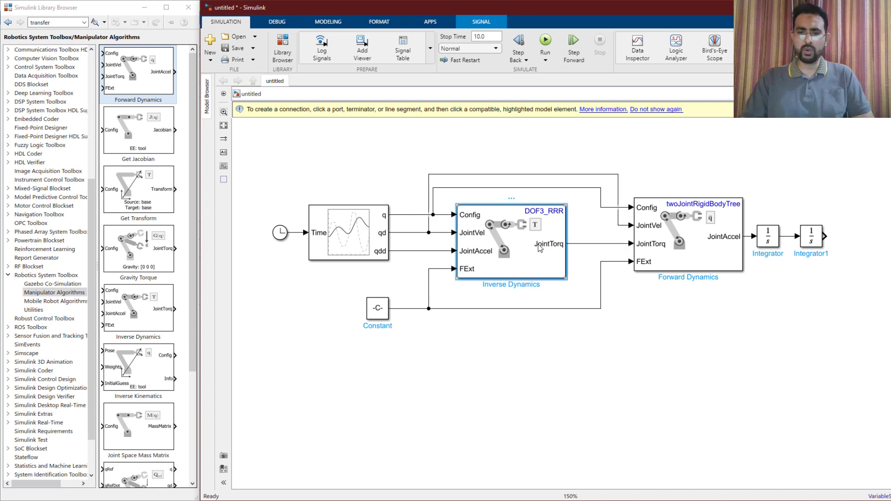
Step: Set the Forward Dynamics block's rigid body tree parameter to the workspace variable DOF3_RRR
left_click(697, 257)
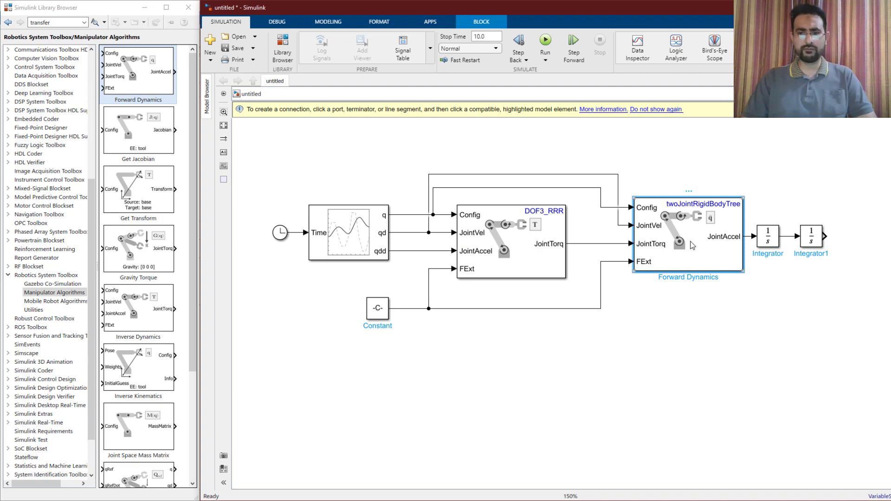
double_click(691, 248)
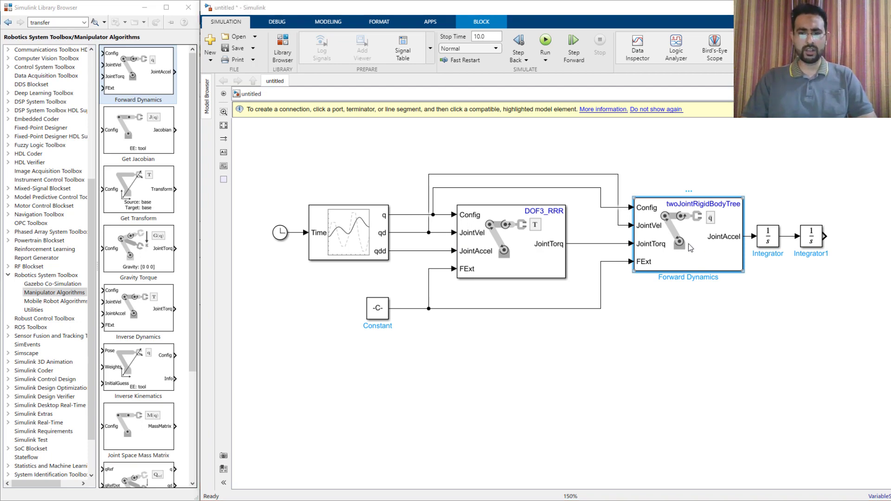
double_click(554, 293)
type("DOF")
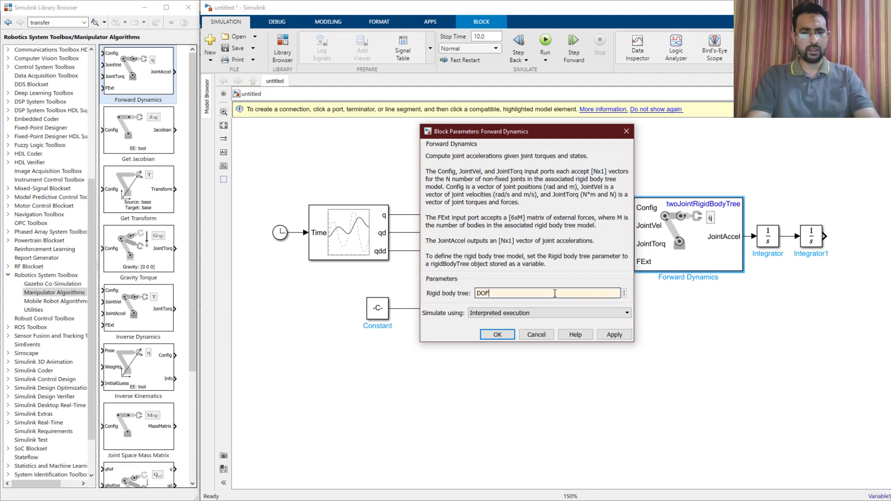
type("3_RRR")
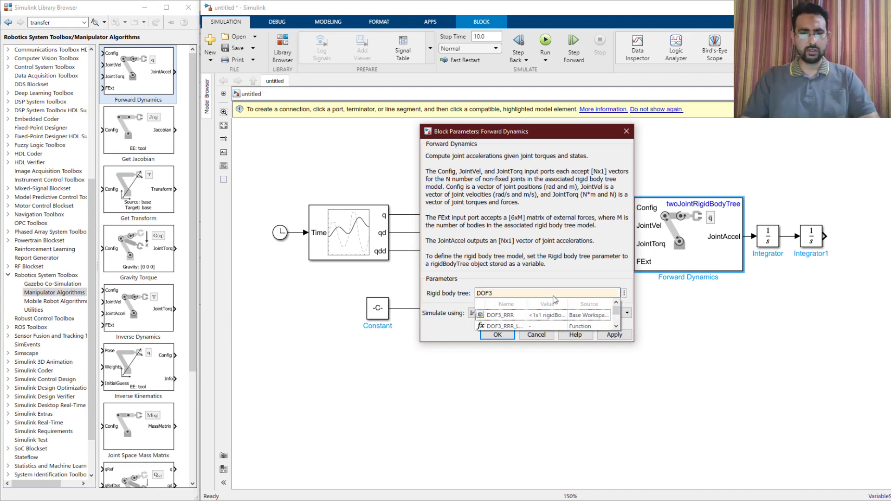
left_click(554, 320)
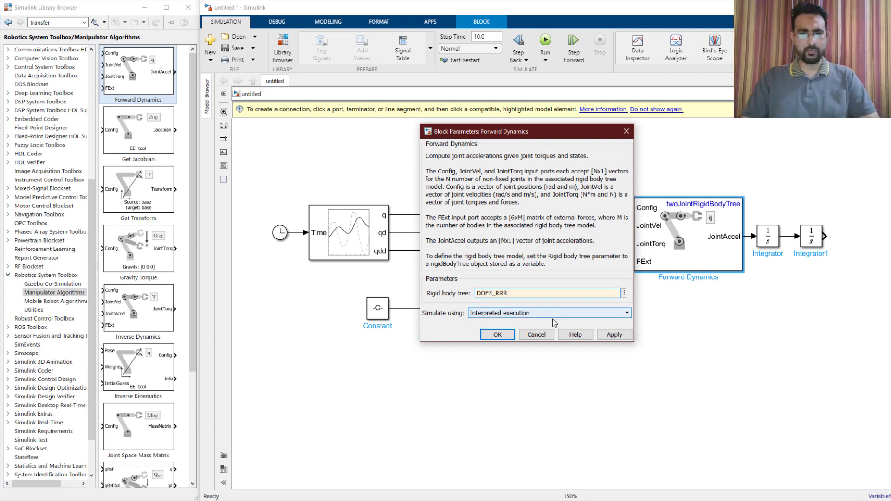
left_click(495, 334)
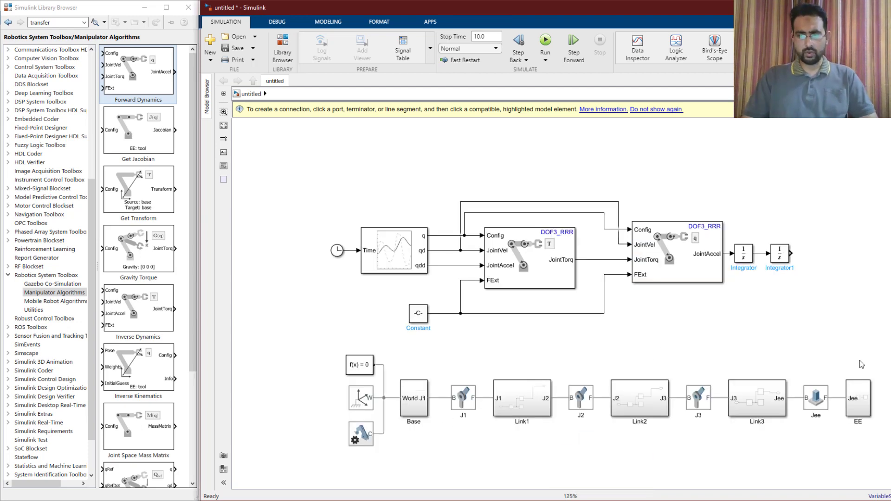
Step: Examine the Simscape robot chain below the dynamics blocks, covering the base, joints J1 to J3 and the link subsystems
left_click_drag(885, 337, 312, 469)
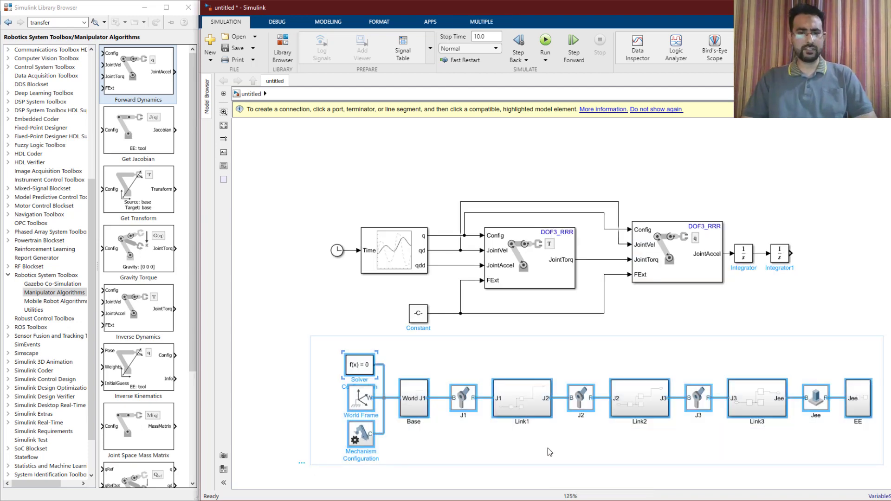
left_click(463, 398)
left_click(580, 398)
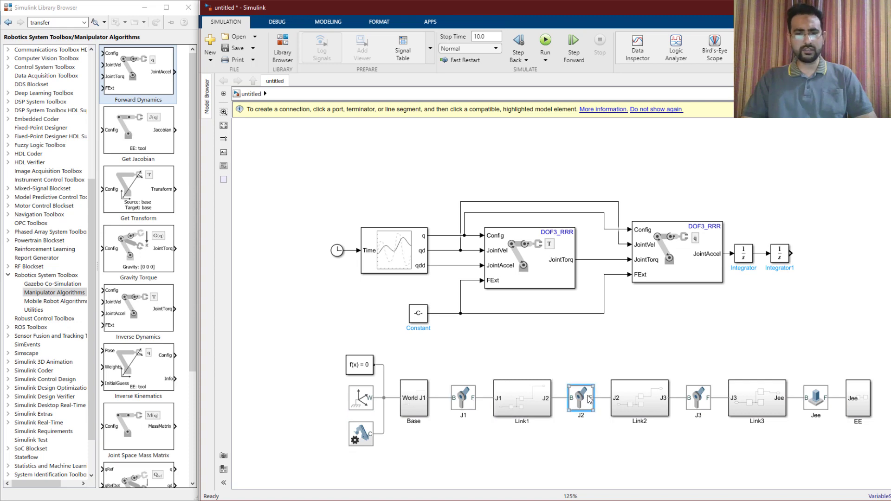
left_click(699, 398)
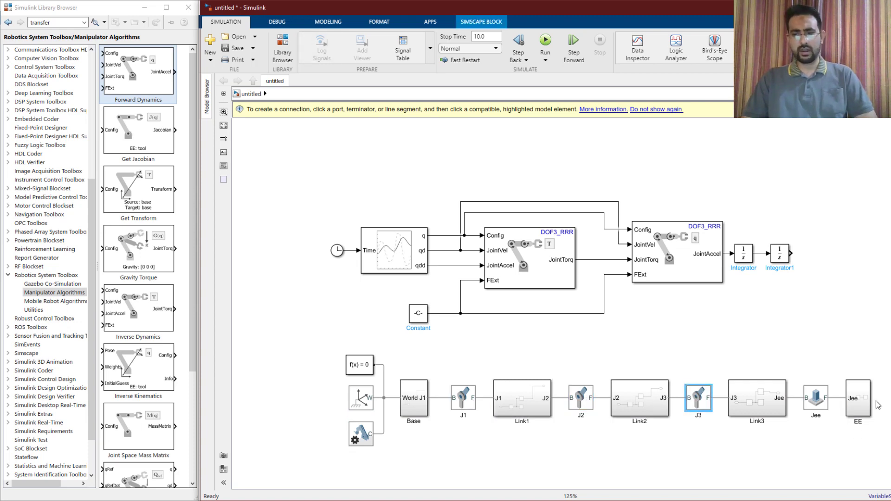
left_click(522, 412)
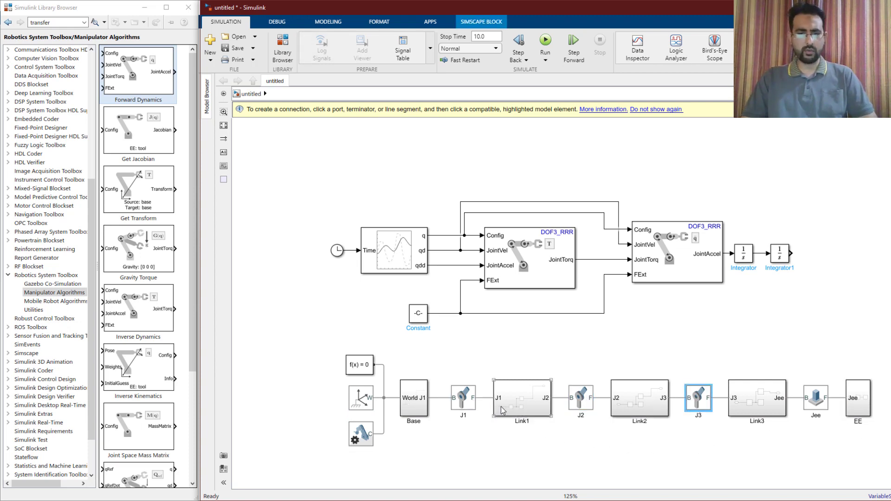
left_click(418, 413)
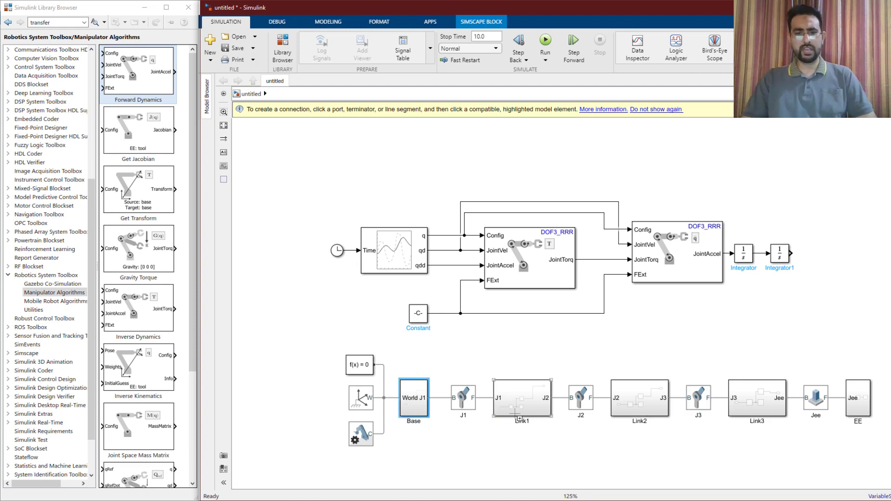
left_click(516, 414)
left_click(638, 411)
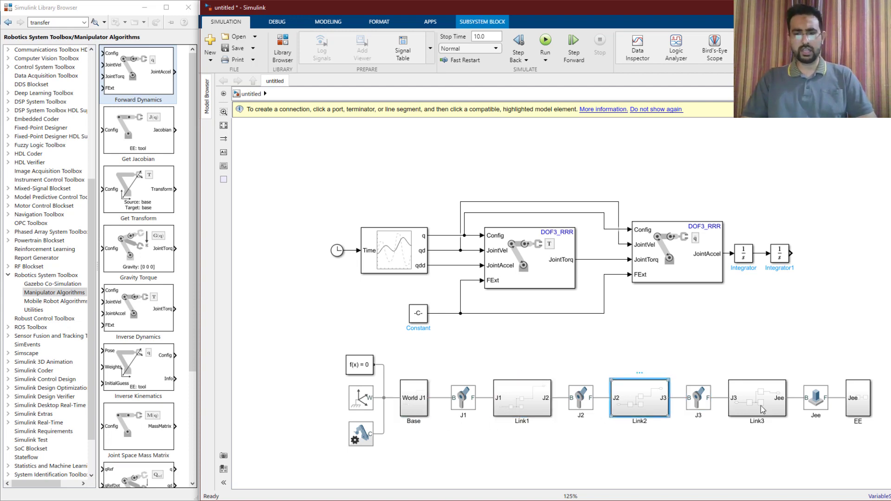
left_click(702, 449)
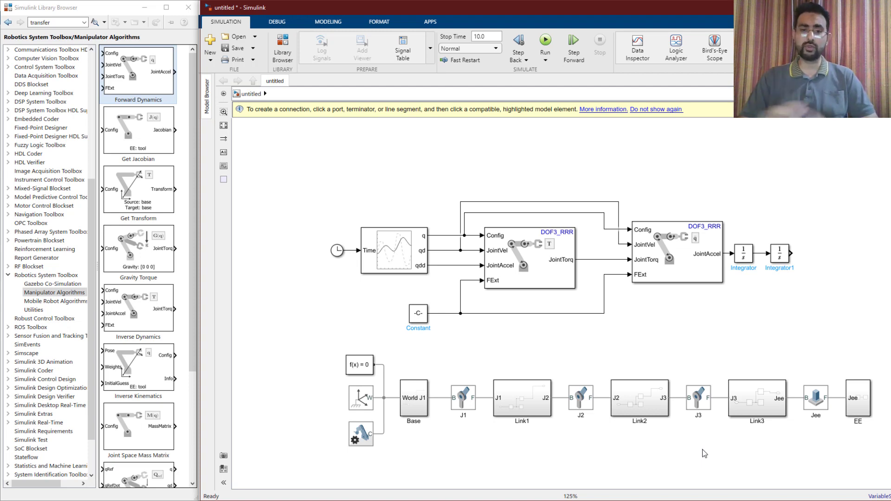
Step: Configure revolute joint J1 with torque provided by input, automatically computed motion and position sensing enabled
left_click(469, 403)
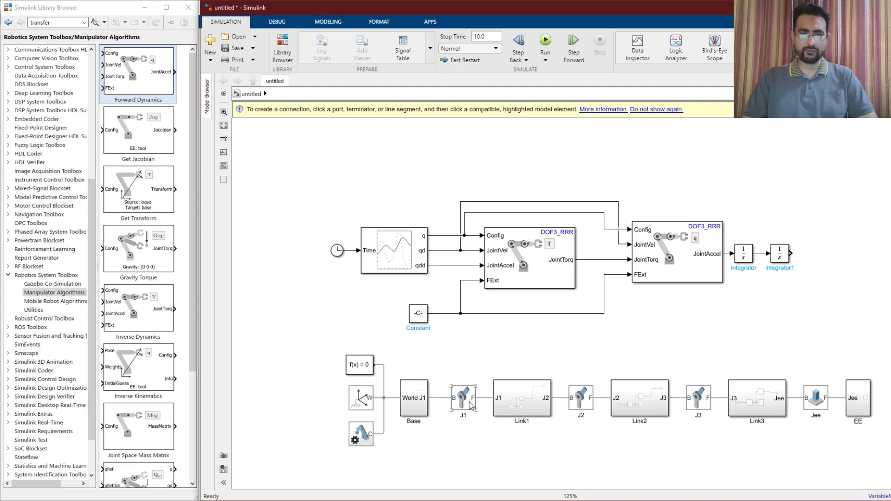
double_click(468, 402)
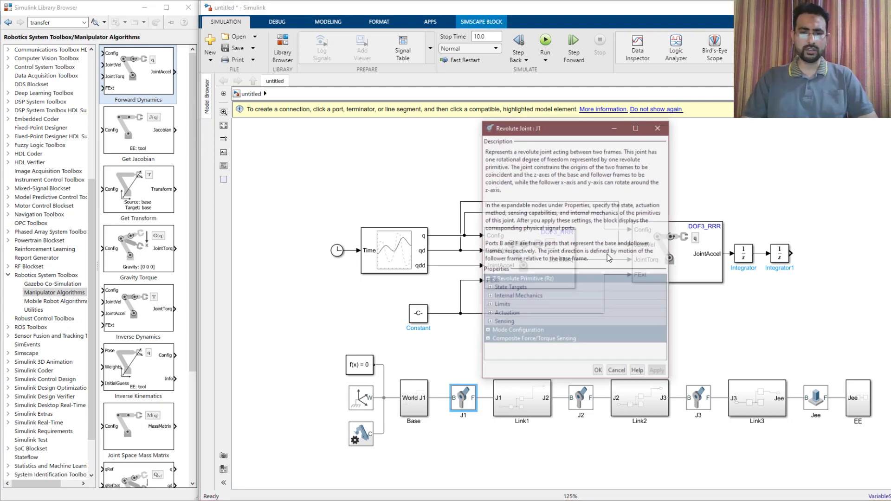
left_click(490, 314)
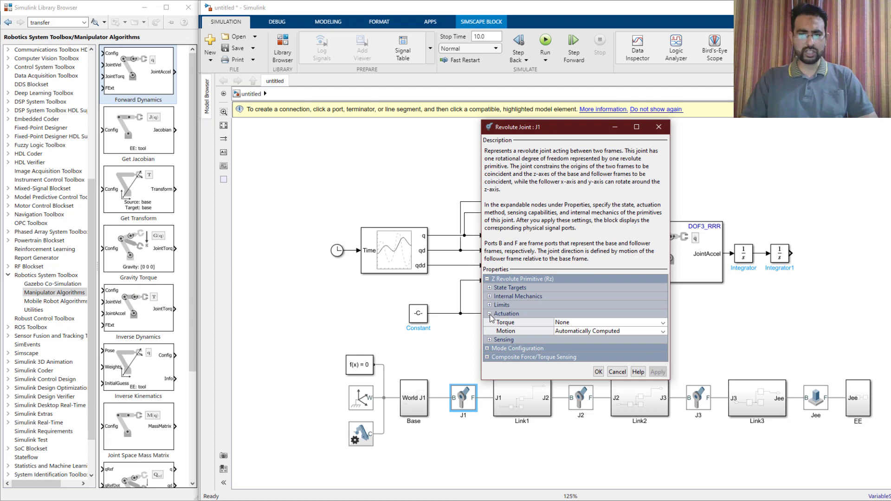
left_click(567, 324)
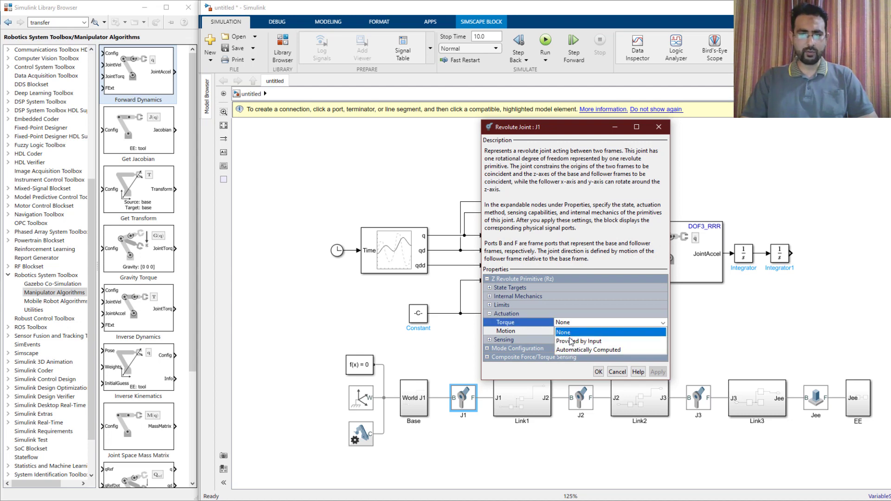
left_click(577, 341)
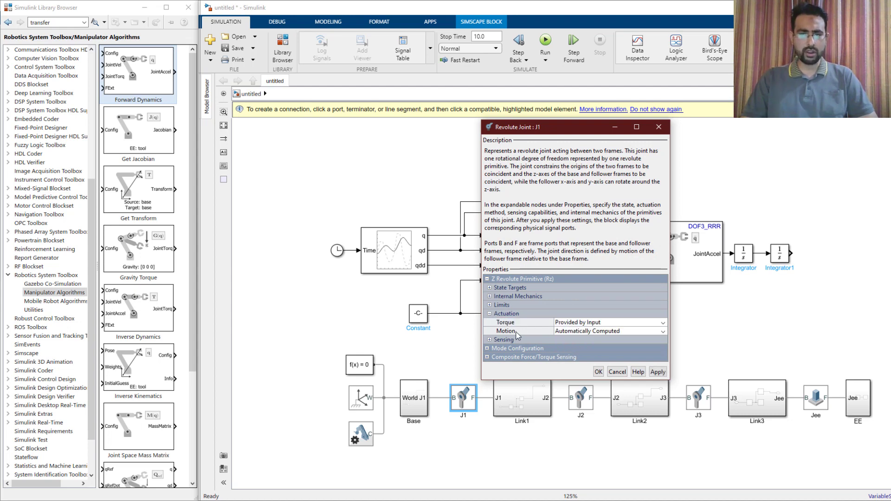
left_click(605, 332)
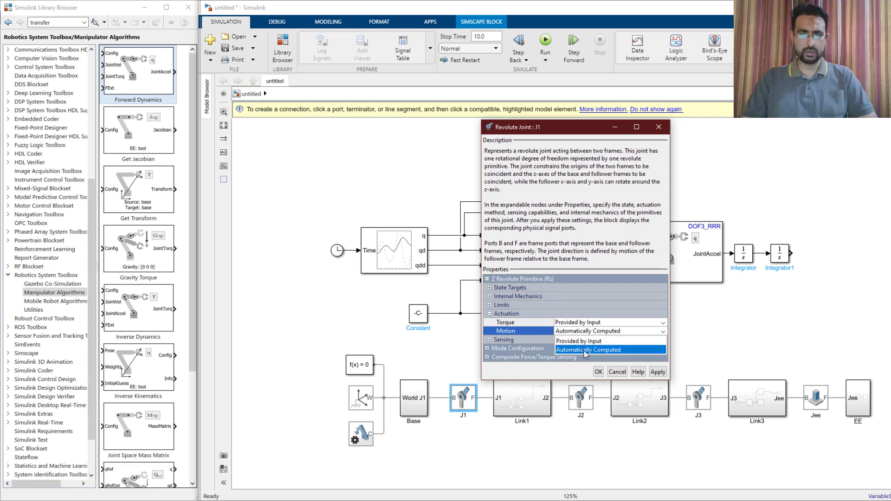
left_click(581, 350)
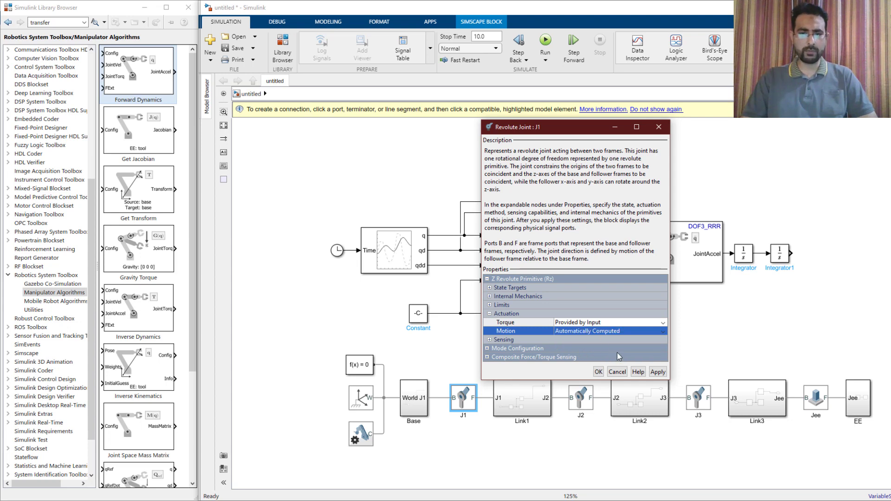
left_click(489, 340)
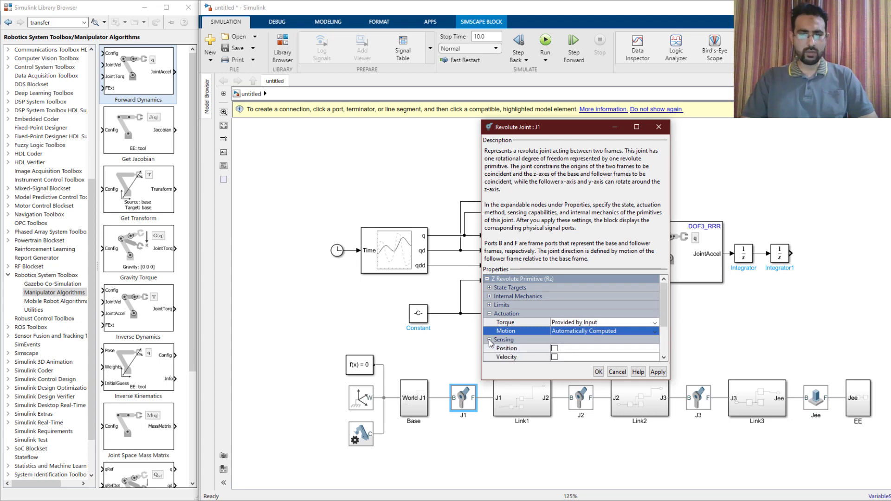
left_click(554, 348)
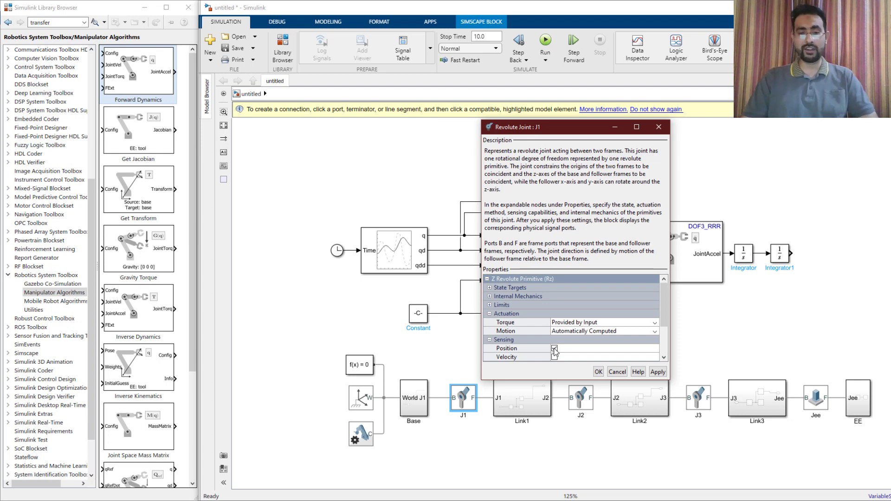
left_click(601, 372)
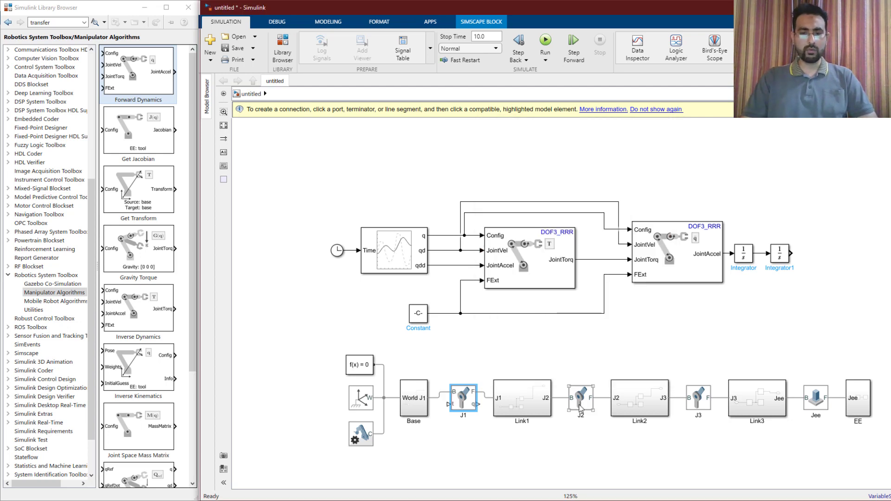
Step: Configure revolute joints J2 and J3 with torque provided by input, automatically computed motion and position sensing enabled
double_click(579, 410)
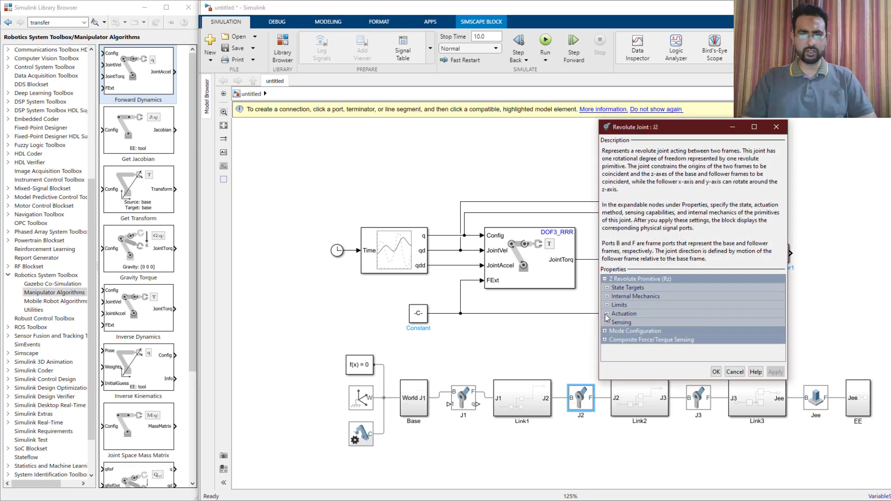
left_click(607, 313)
left_click(711, 331)
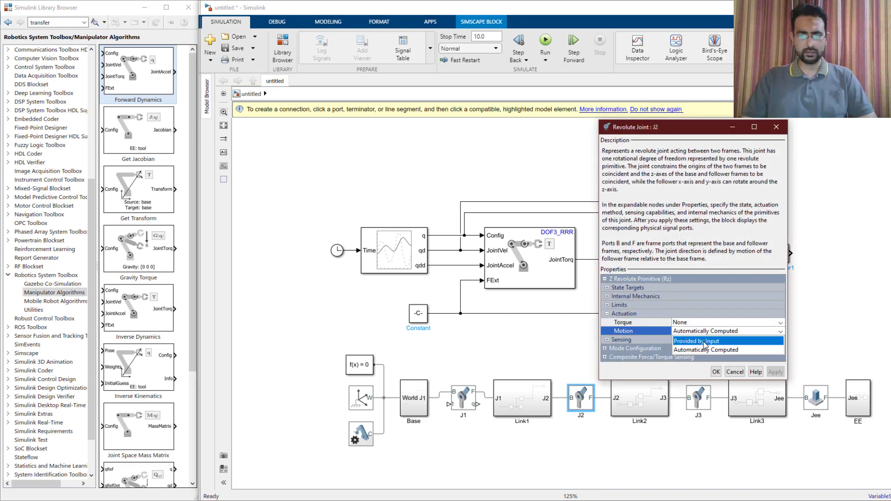
left_click(704, 326)
left_click(716, 372)
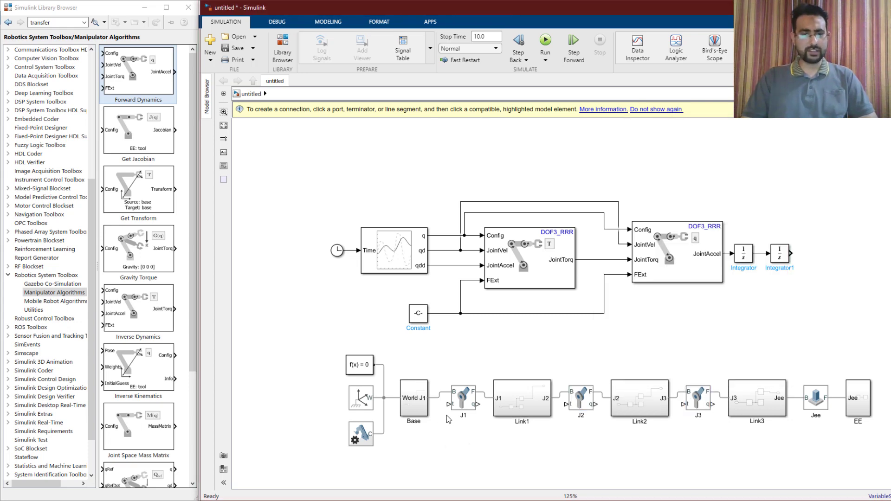
Step: Add a Simulink-PS Converter block below the Mechanism Configuration block
double_click(406, 452)
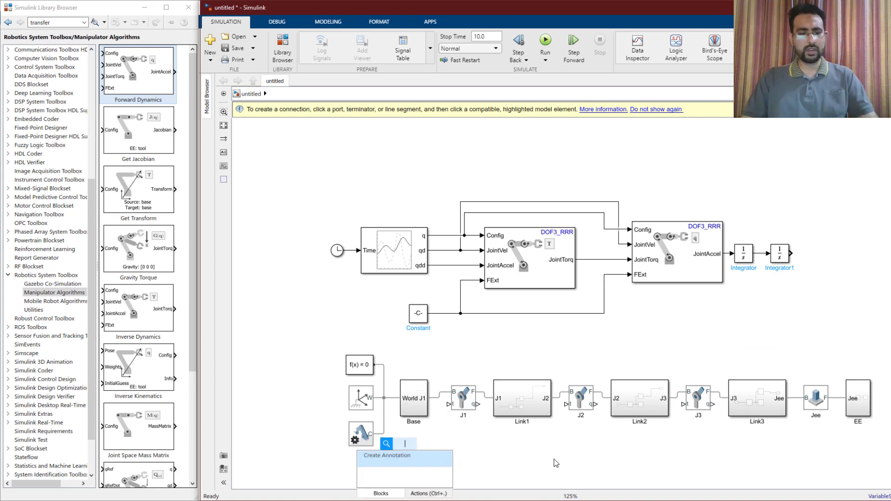
type("simul")
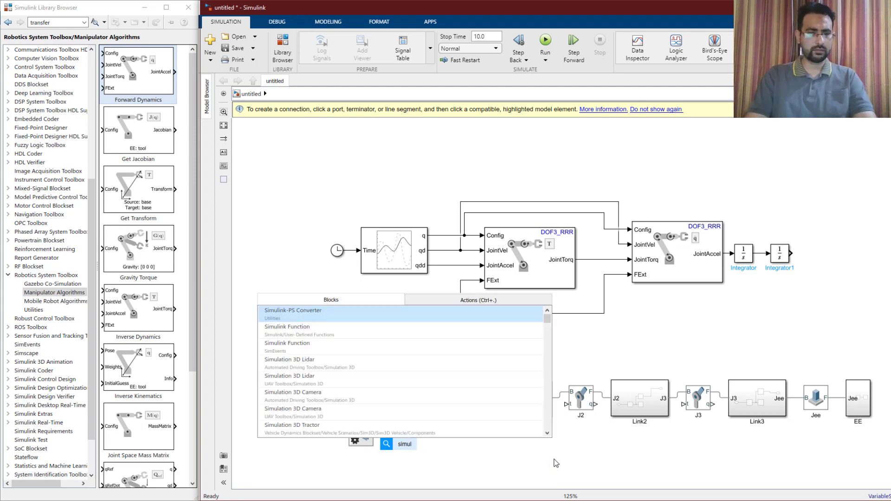
key("Return")
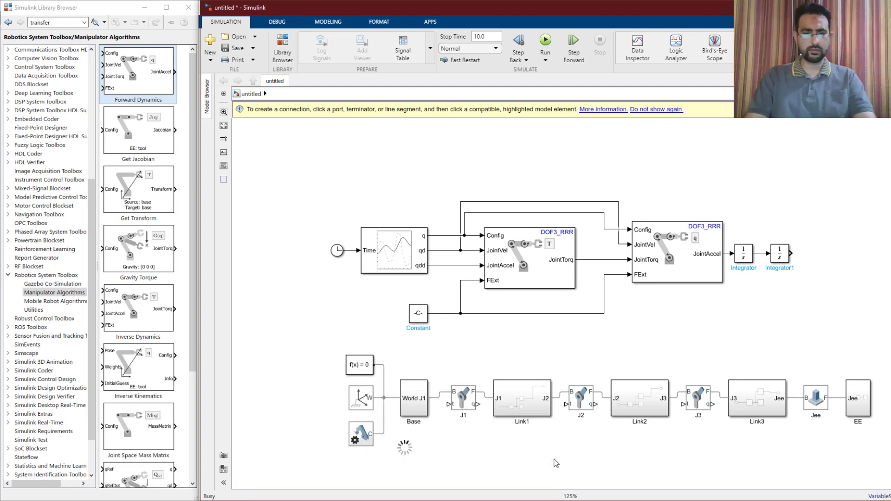
Step: Set the Simulink-PS Converter's input signal unit to N*m, with filtering and derivatives set to Provide signals
double_click(402, 456)
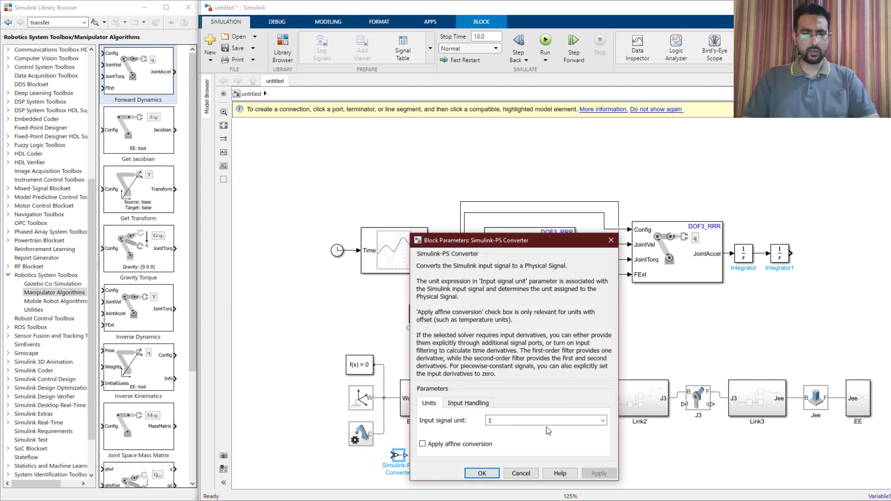
left_click(602, 421)
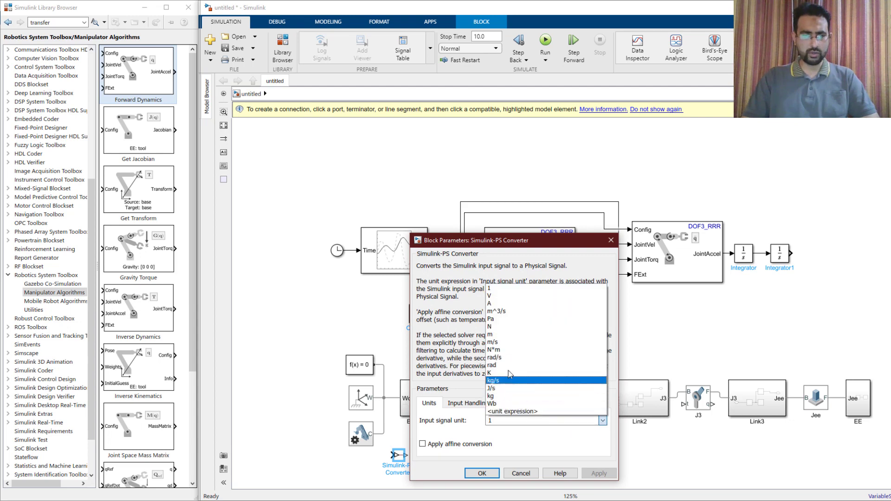
left_click(498, 349)
left_click(468, 403)
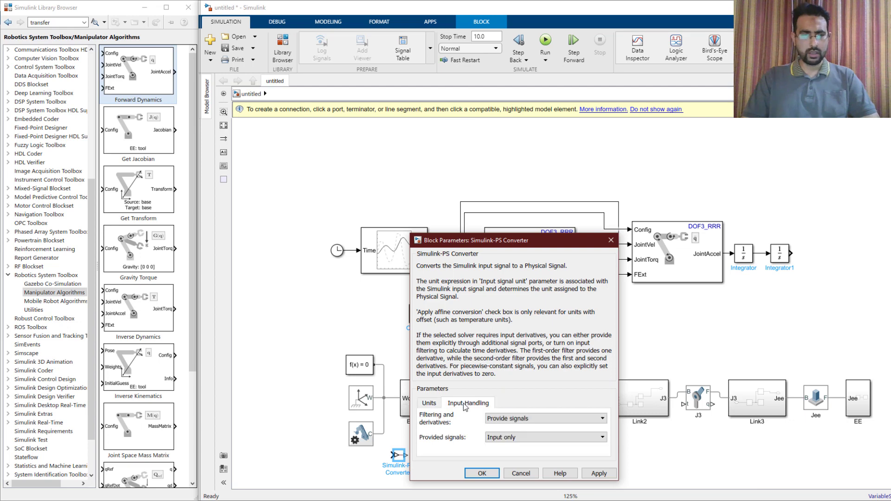
left_click(523, 420)
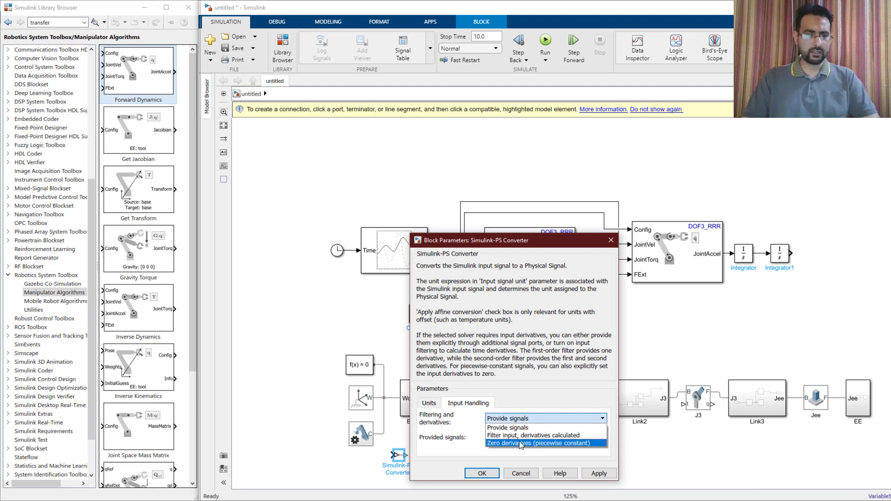
left_click(508, 426)
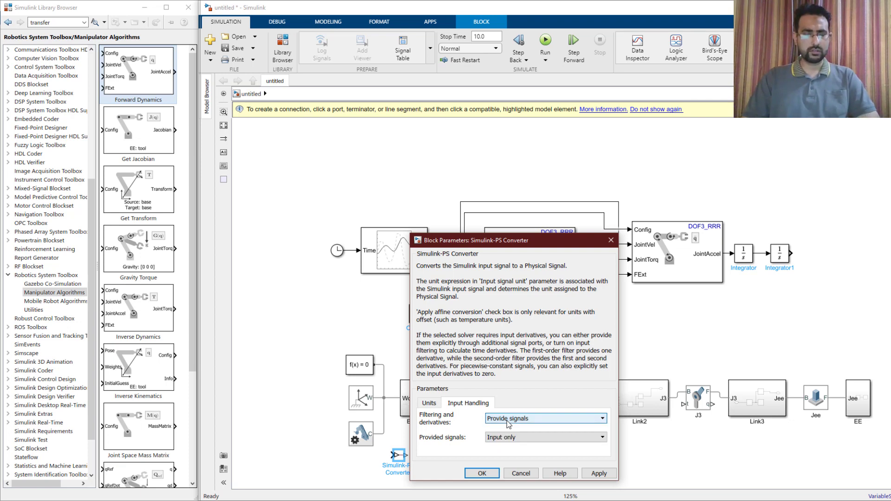
left_click(482, 473)
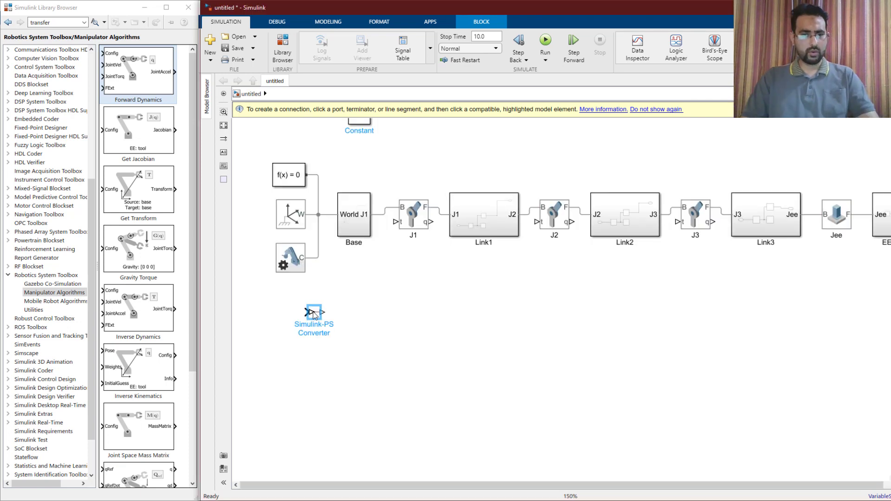
Step: Make two stacked copies of the Simulink-PS Converter and connect the three converters to the torque inputs of J1, J2 and J3
left_click_drag(314, 314, 313, 367)
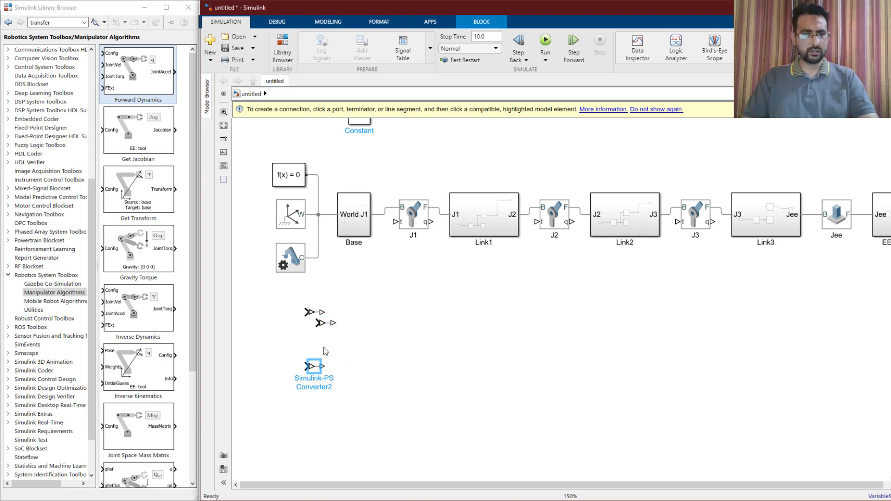
left_click_drag(321, 325, 308, 340)
left_click(329, 309)
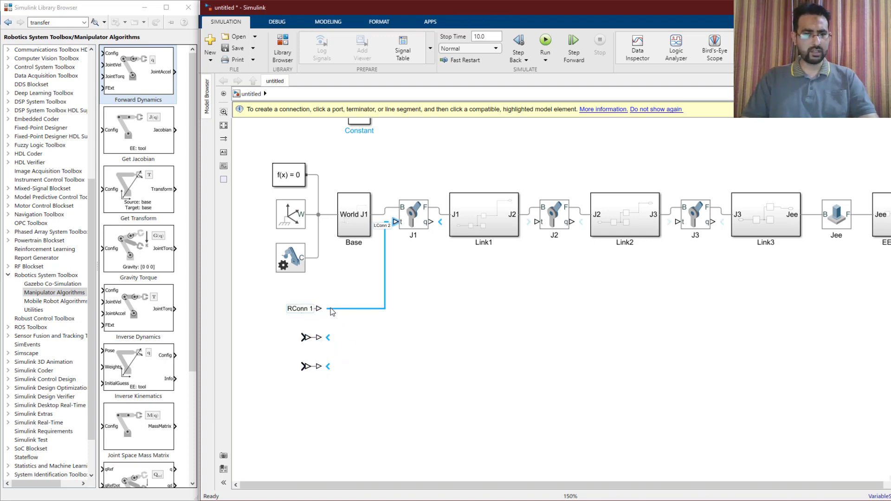
left_click(331, 311)
left_click(323, 337)
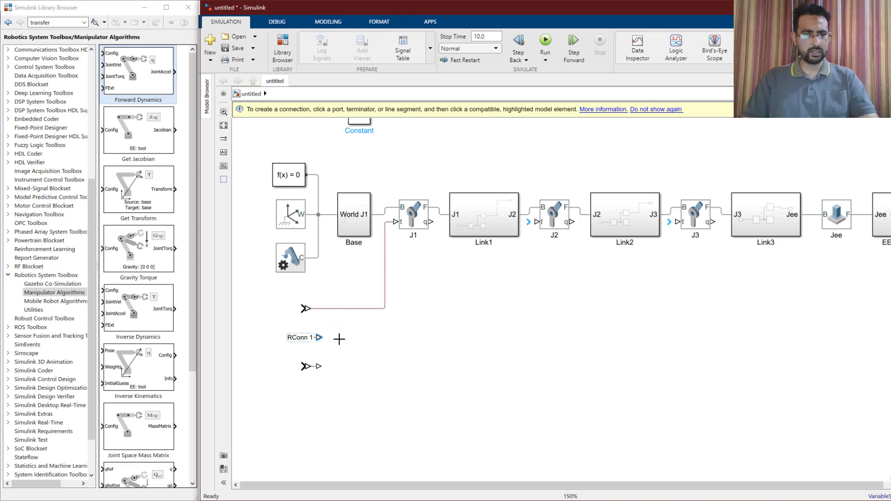
left_click(539, 225)
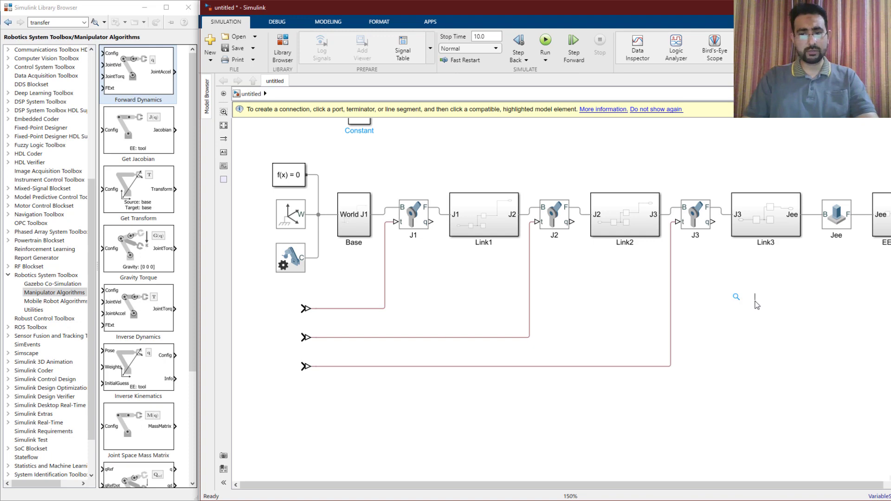
Step: Add a PS-Simulink Converter below Link3 and stack two copies of it underneath
type("ps")
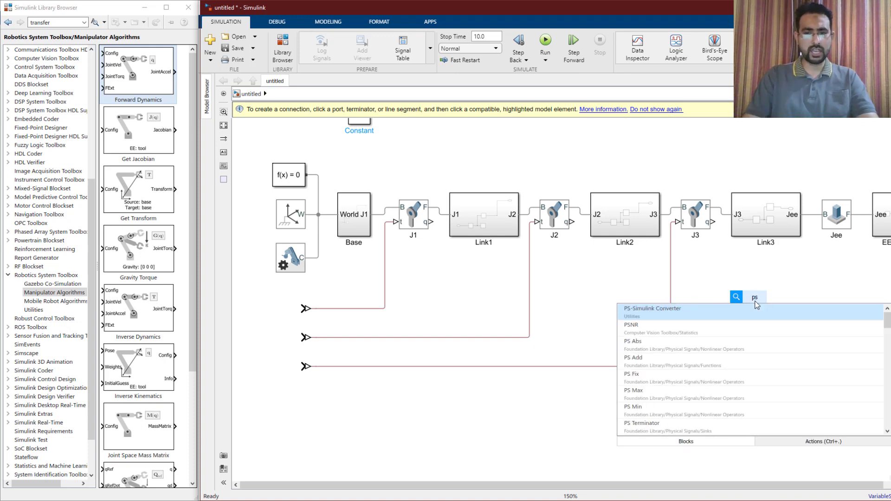
left_click(684, 309)
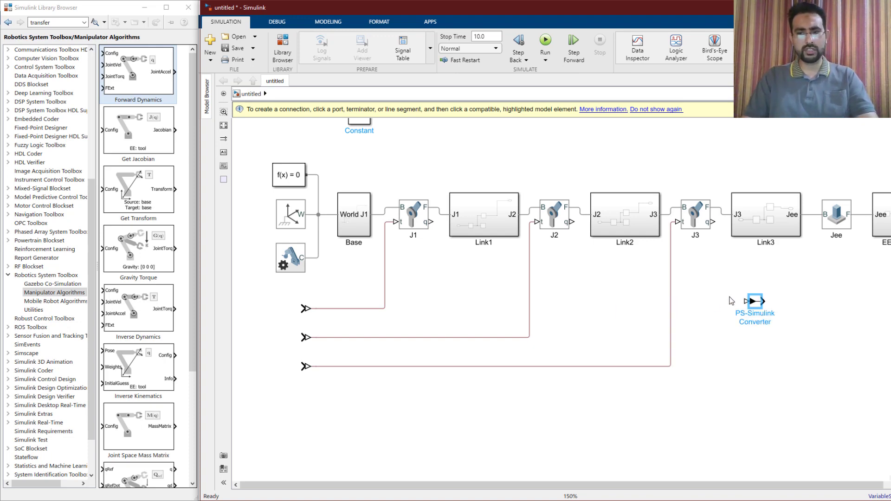
left_click(753, 302)
key("ctrl+c")
key("ctrl+v")
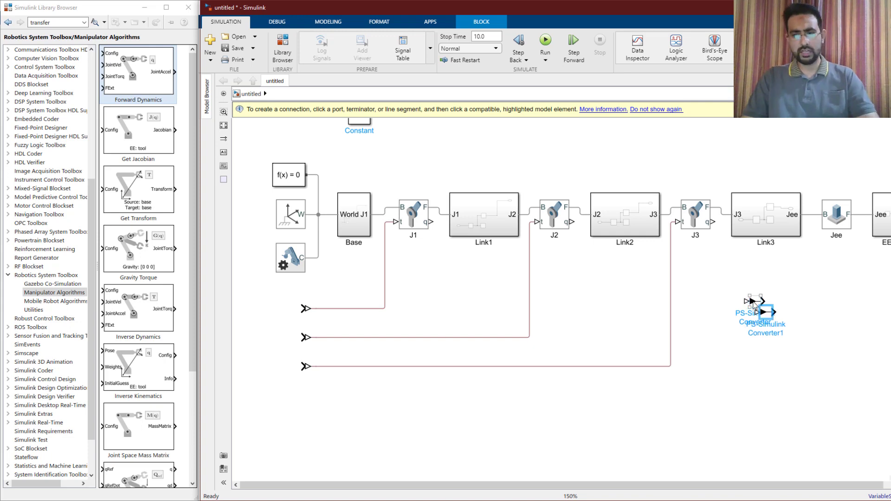
key("ctrl+v")
left_click_drag(776, 321, 753, 353)
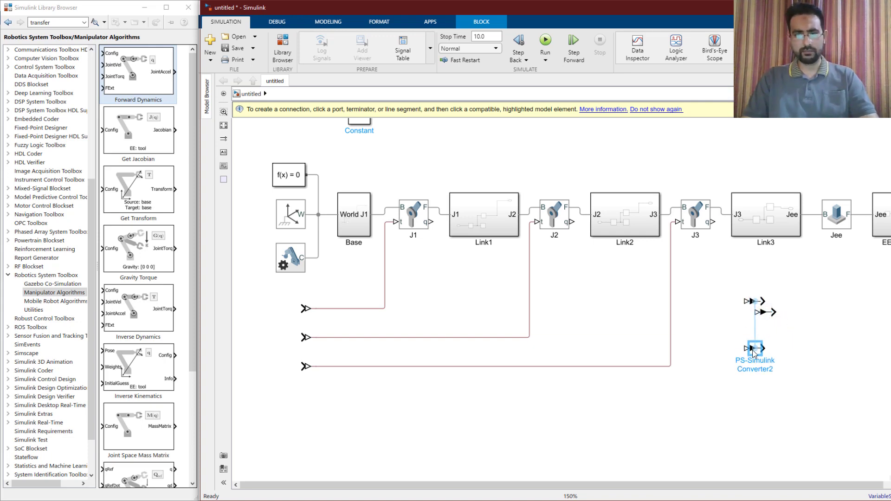
left_click_drag(765, 312, 754, 323)
Step: Connect the position outputs q of joints J1, J2 and J3 to the three PS-Simulink Converters in order
left_click(738, 302)
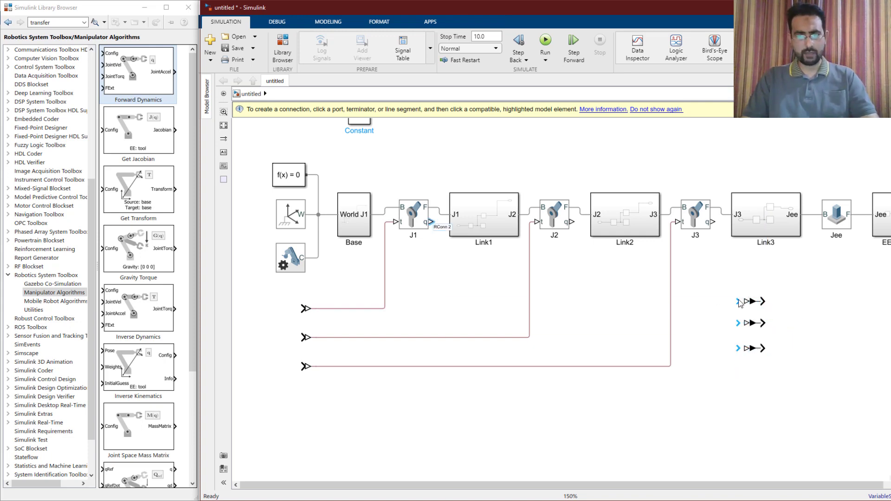
left_click(739, 302)
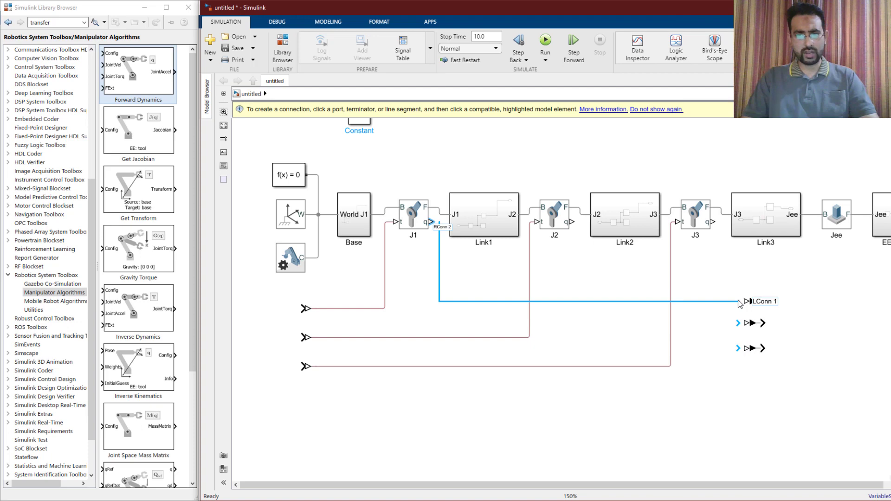
left_click(746, 323)
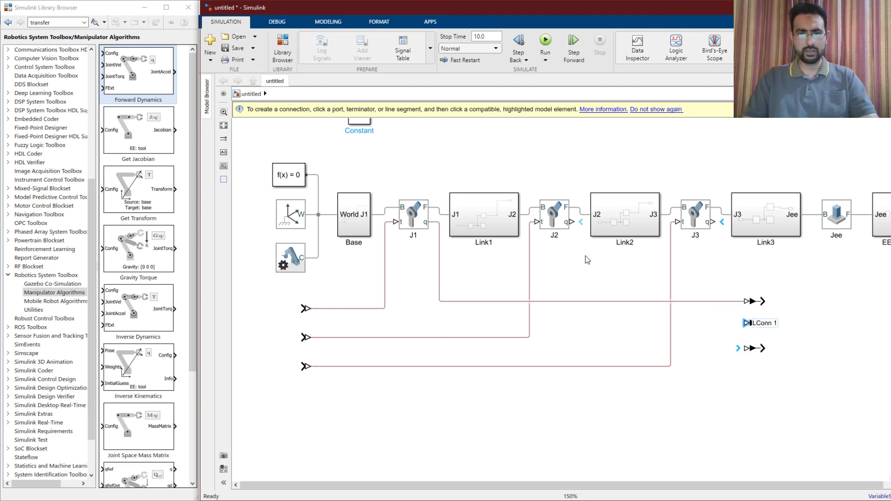
left_click(581, 224)
left_click(746, 347)
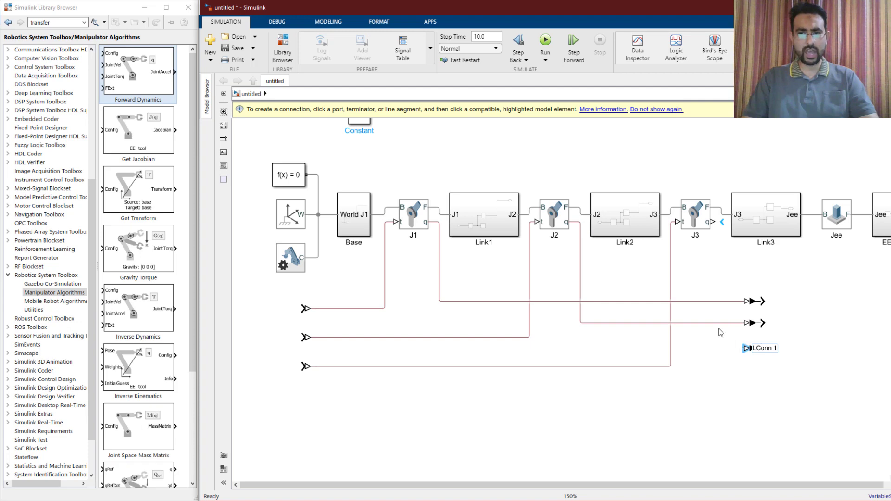
left_click(721, 223)
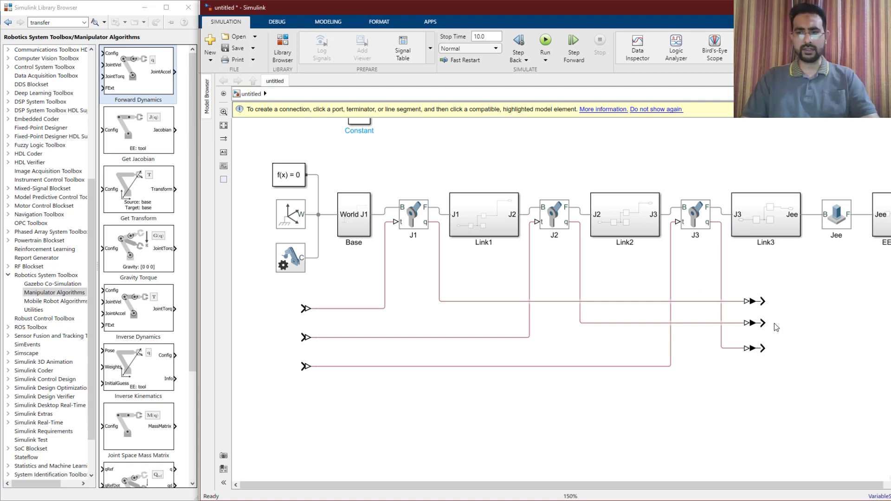
Step: Group the whole Simscape robot chain, including all its signal converters, into one subsystem
scroll(774, 323, "down", 1)
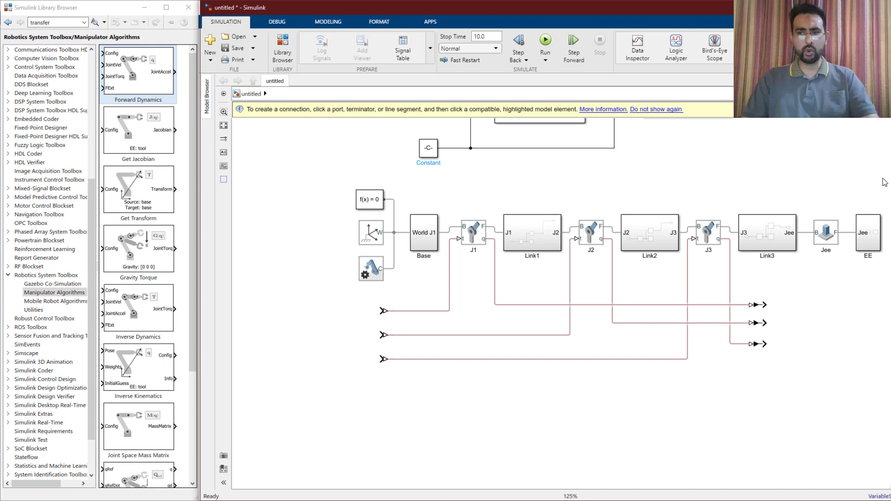
left_click_drag(884, 179, 342, 398)
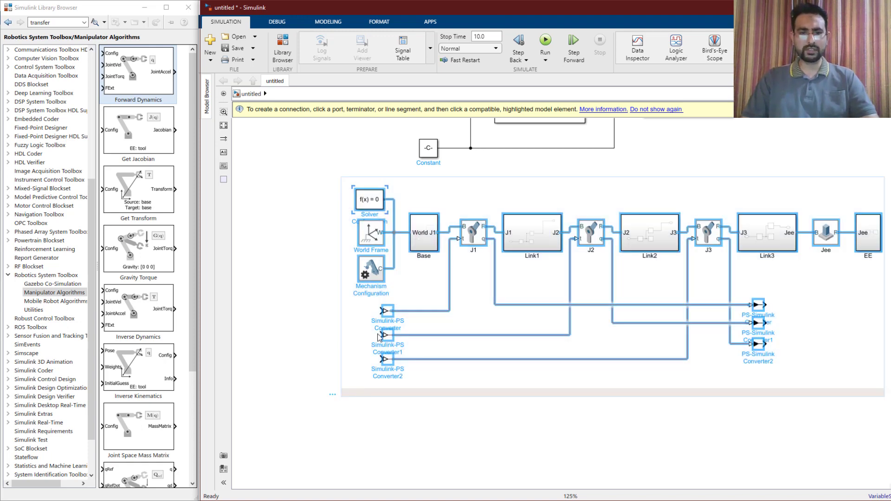
right_click(426, 322)
left_click(424, 358)
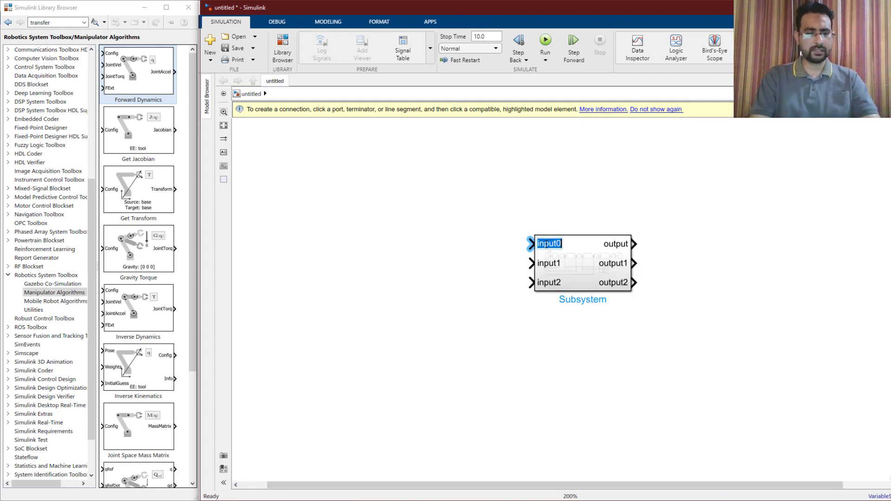
Step: Rename the subsystem's three input ports as t1, t2 and t3
type("t1")
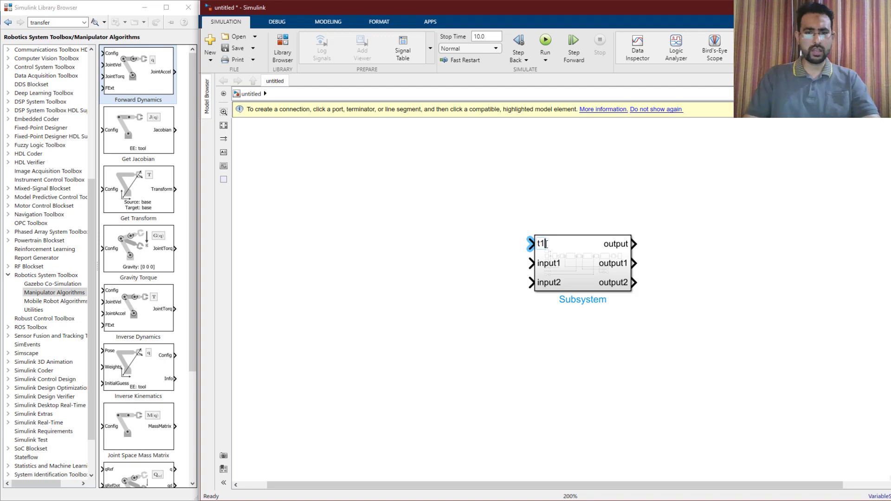
left_click(547, 264)
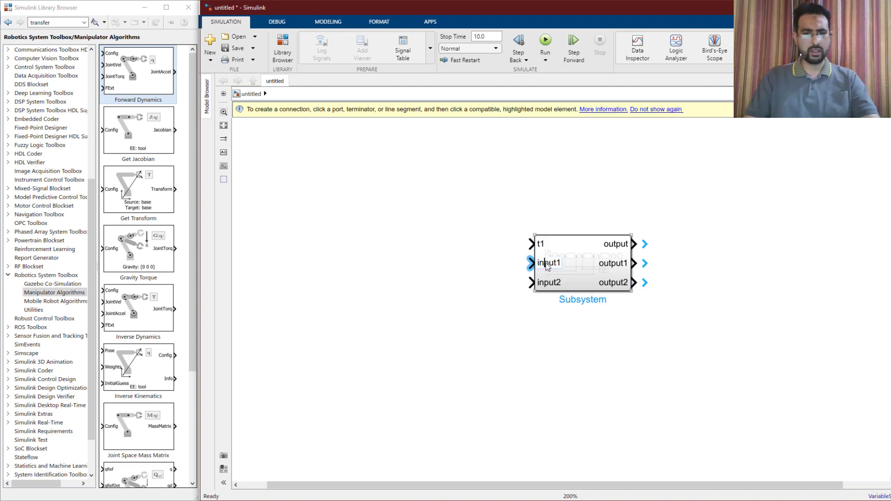
double_click(548, 264)
type("t2")
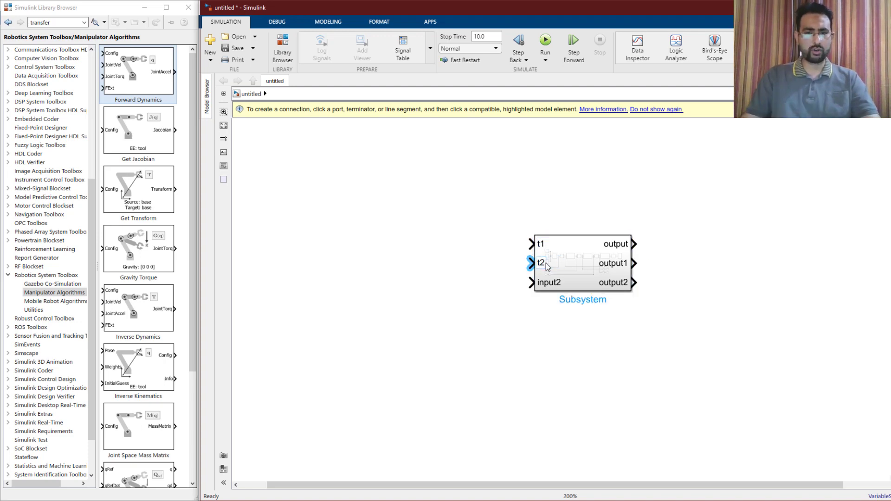
double_click(550, 285)
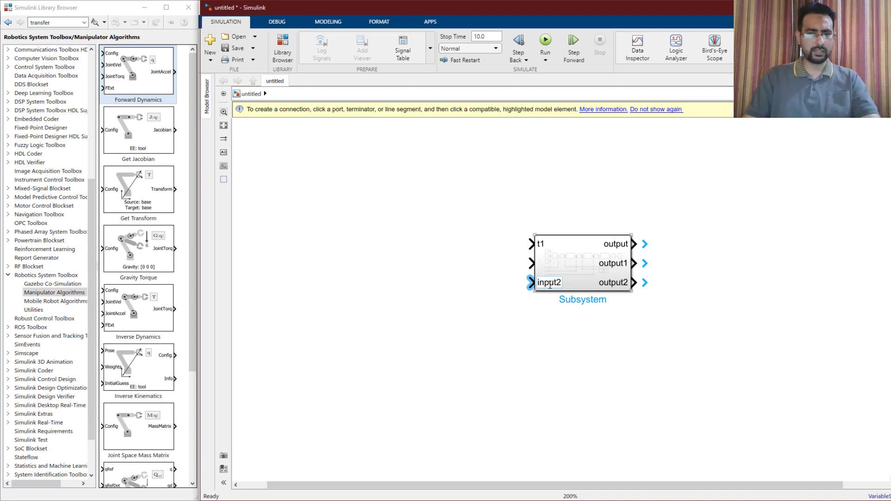
double_click(550, 285)
type("t3")
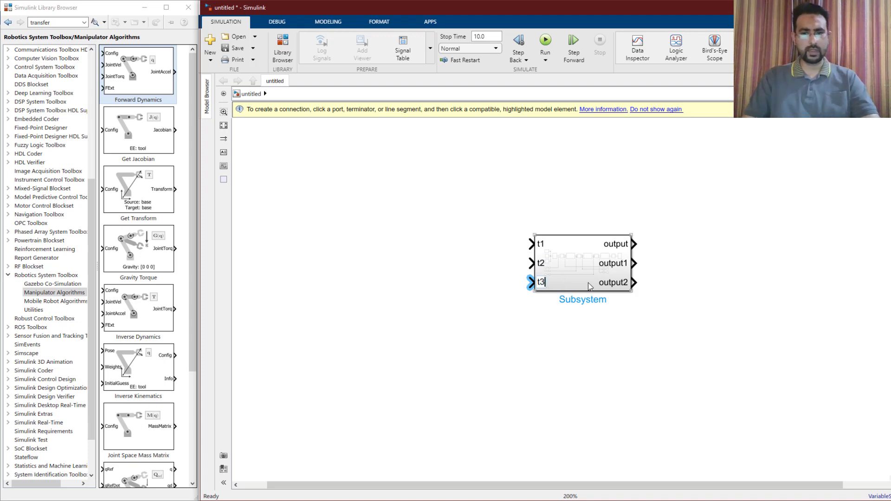
Step: Rename the subsystem's three output ports as q1m, q2m and q3m
double_click(616, 244)
double_click(617, 245)
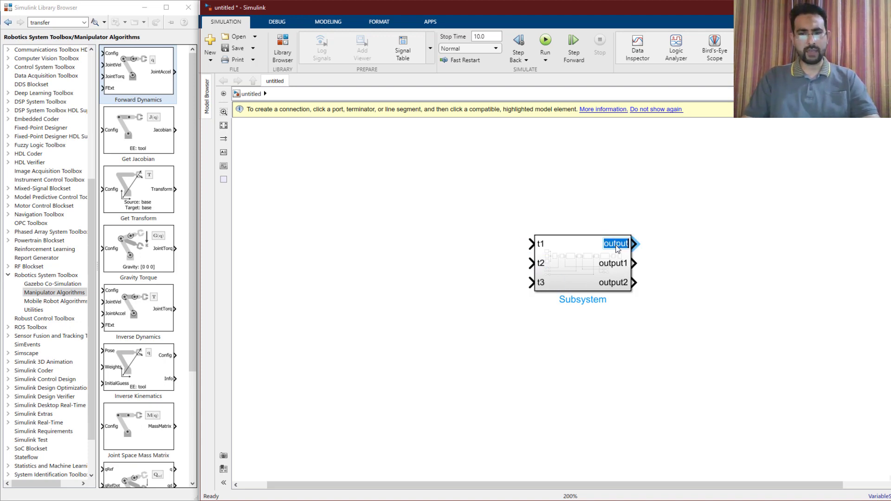
type("q1m")
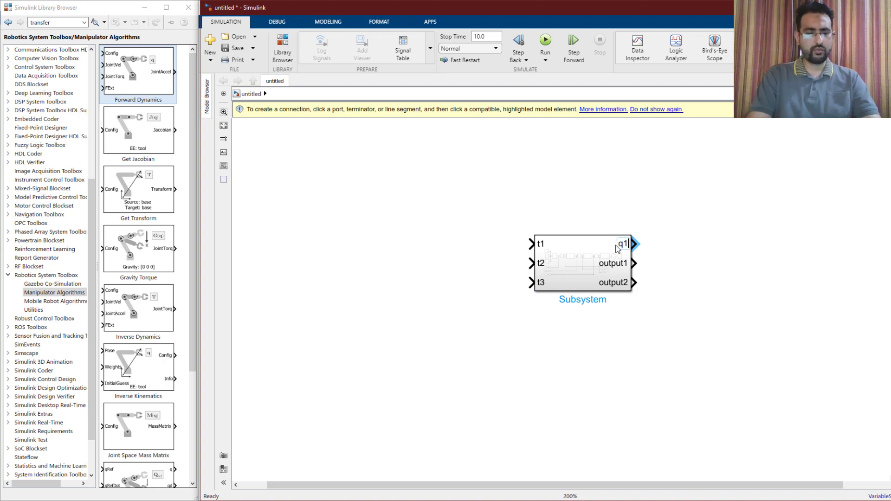
double_click(618, 268)
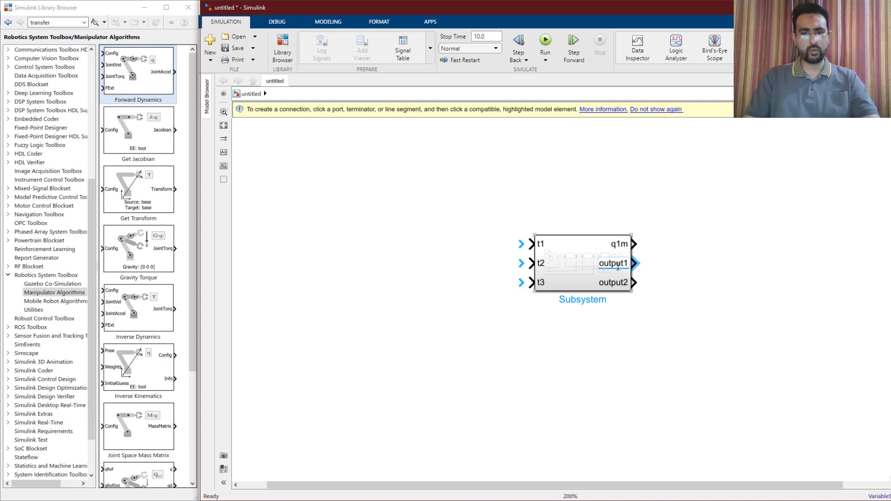
double_click(619, 264)
type("q2m")
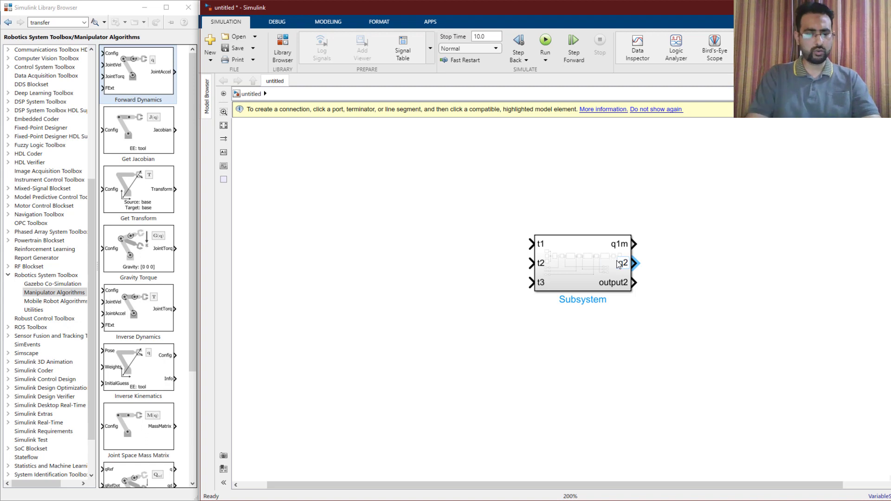
left_click(610, 284)
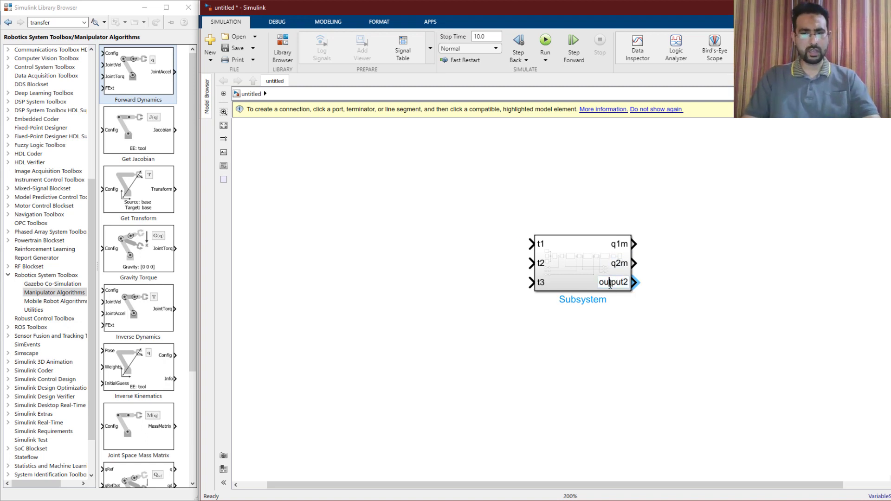
double_click(610, 284)
type("q3m")
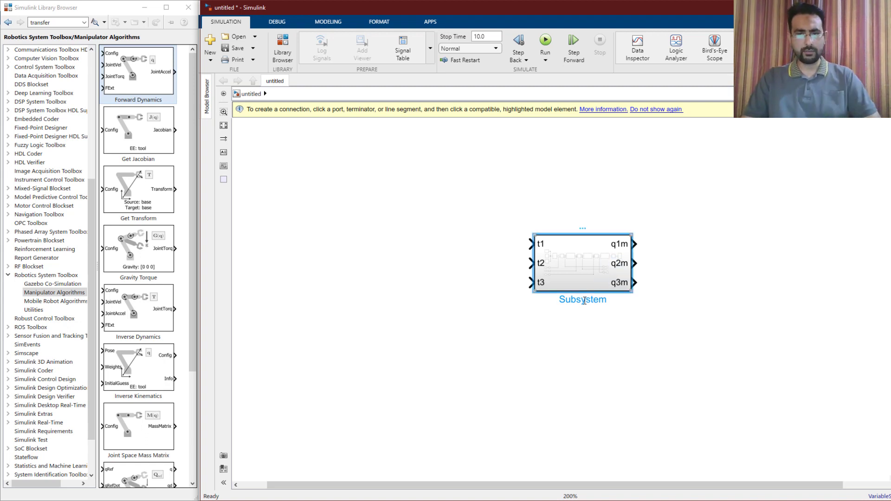
Step: Rename the subsystem block as Robot
key("Return")
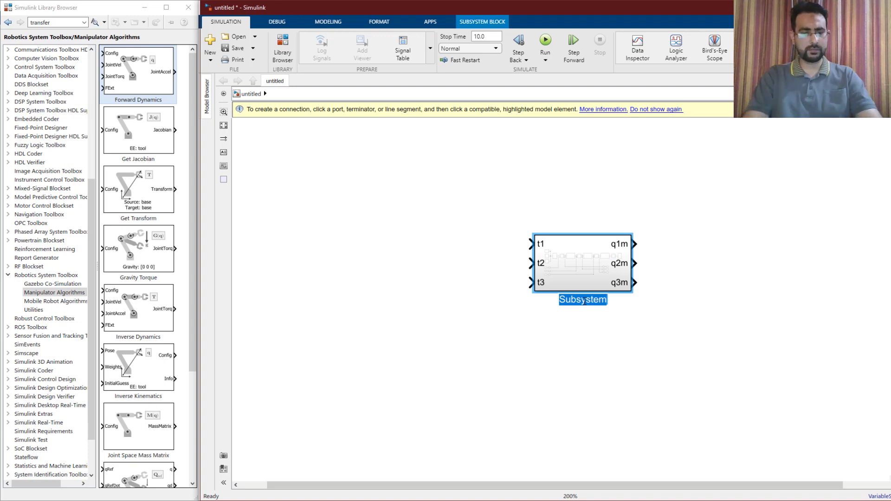
type("Robot")
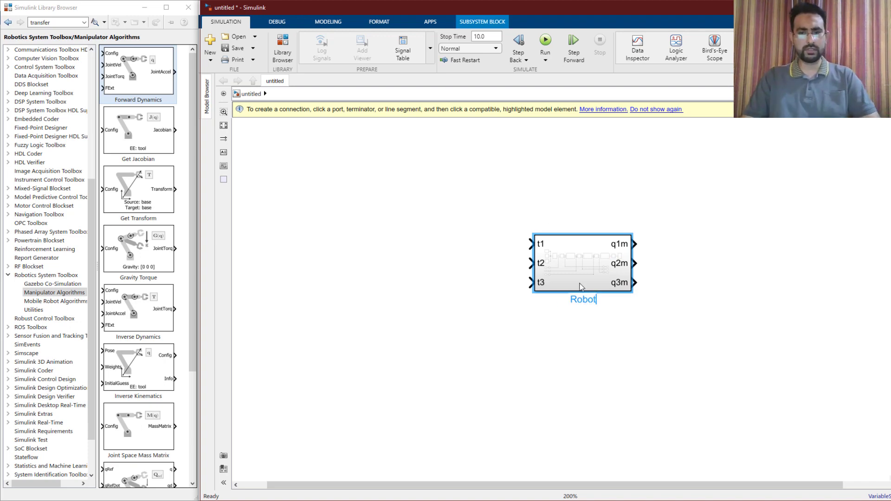
left_click(614, 317)
Step: Add a Demux block near the Robot subsystem's inputs and set its number of outputs to 3
scroll(609, 298, "down", 1)
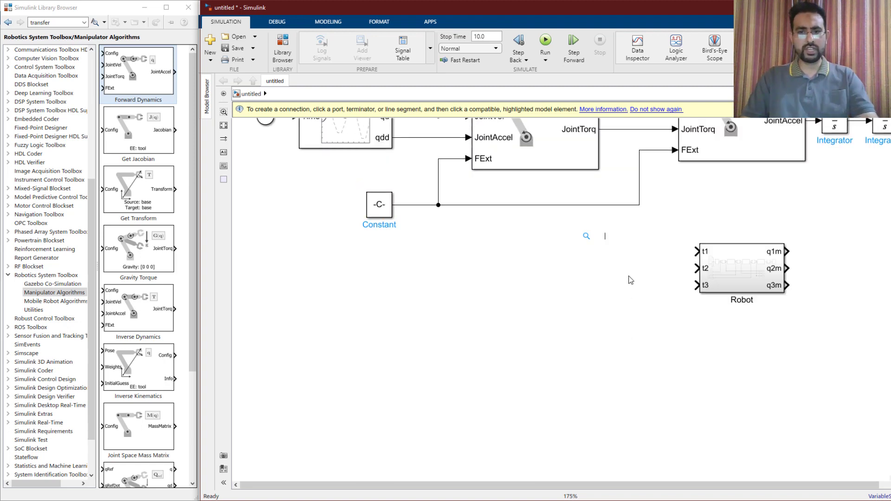
type("demux")
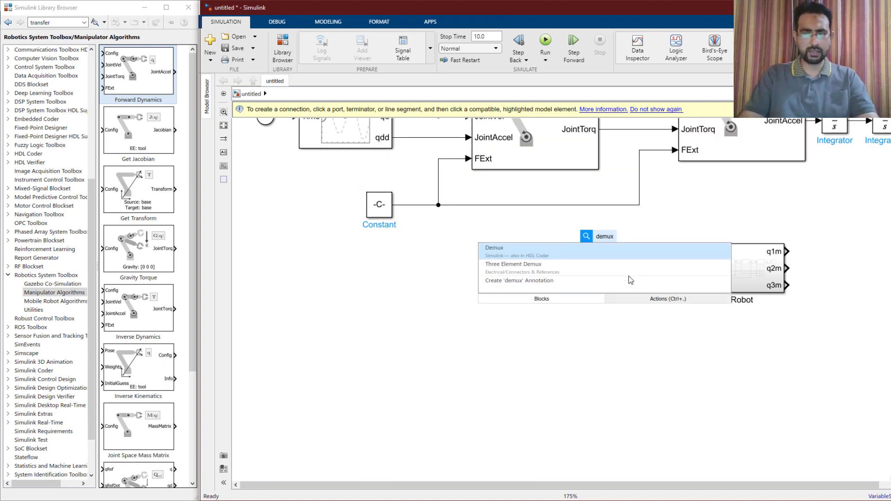
key("Return")
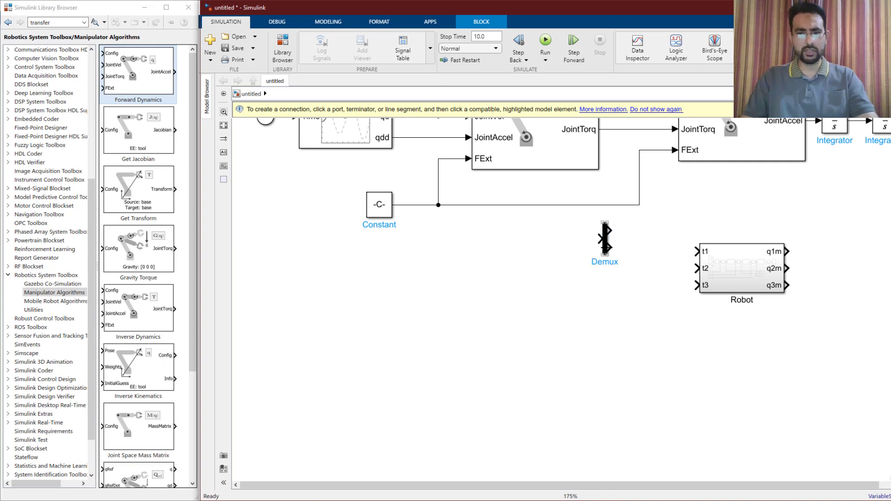
double_click(604, 239)
type("3")
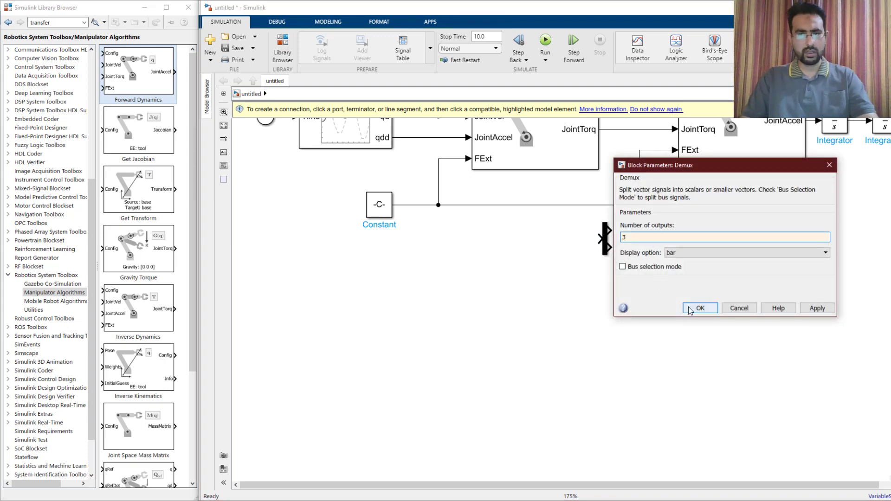
left_click(700, 308)
Step: Feed the Demux from the inverse dynamics JointTorq signal and connect its outputs to Robot's t1, t2 and t3 inputs
left_click_drag(607, 256, 611, 132)
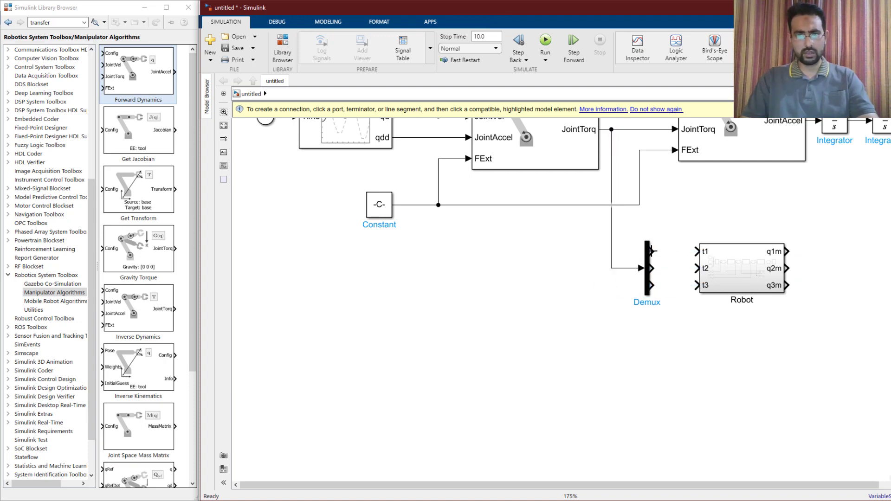
left_click_drag(652, 251, 696, 251)
left_click_drag(652, 268, 696, 285)
left_click_drag(798, 487, 810, 487)
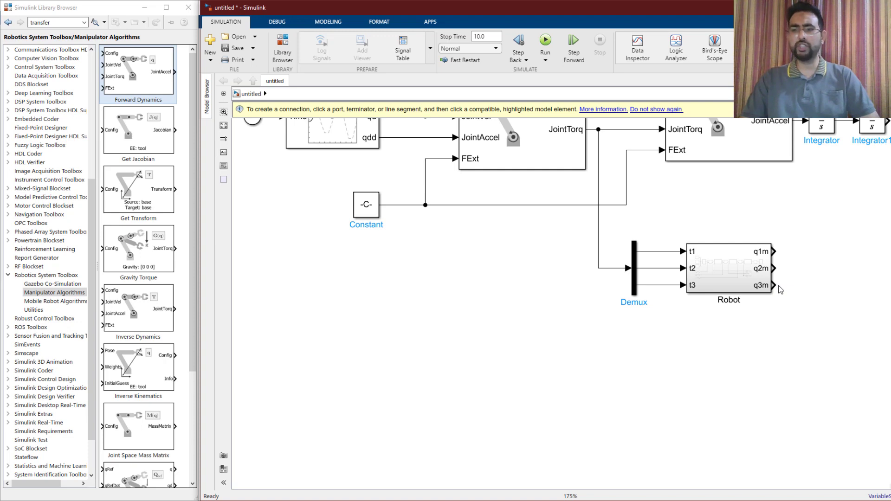
Step: Add a Mux with 3 inputs beside Robot, size it to match the ports and connect q1m, q2m and q3m to it
scroll(781, 290, "down", 1)
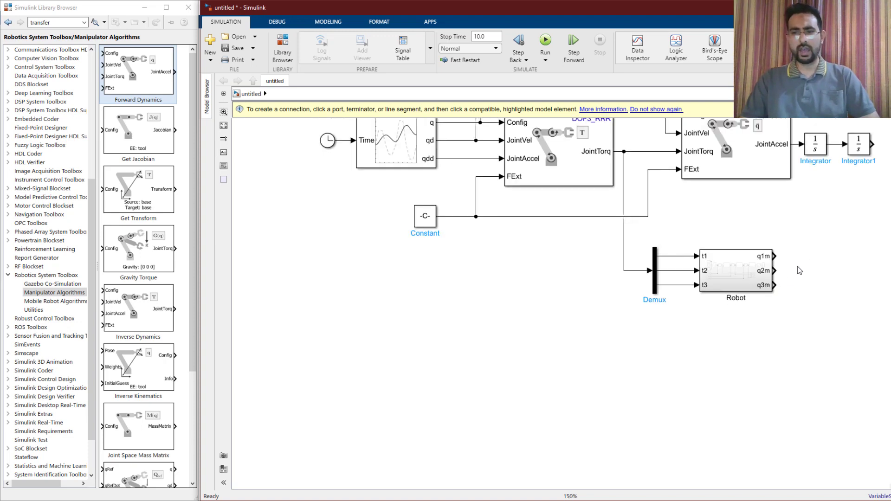
key("ctrl+v")
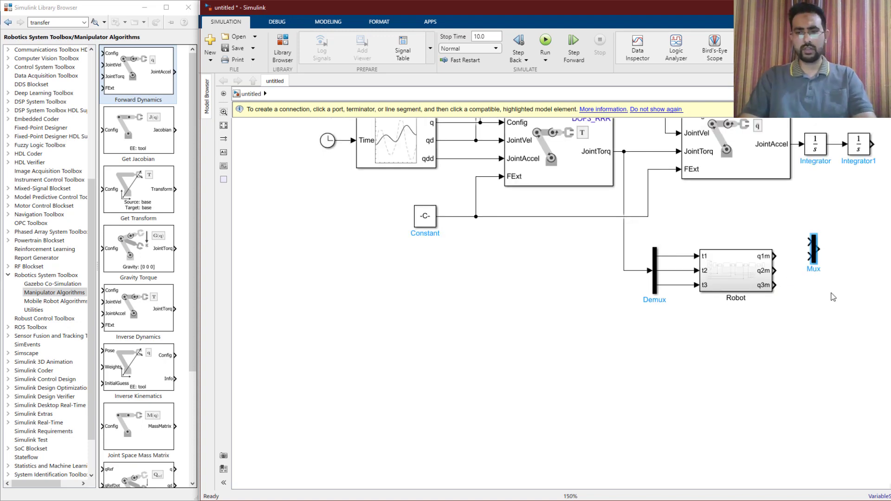
double_click(815, 258)
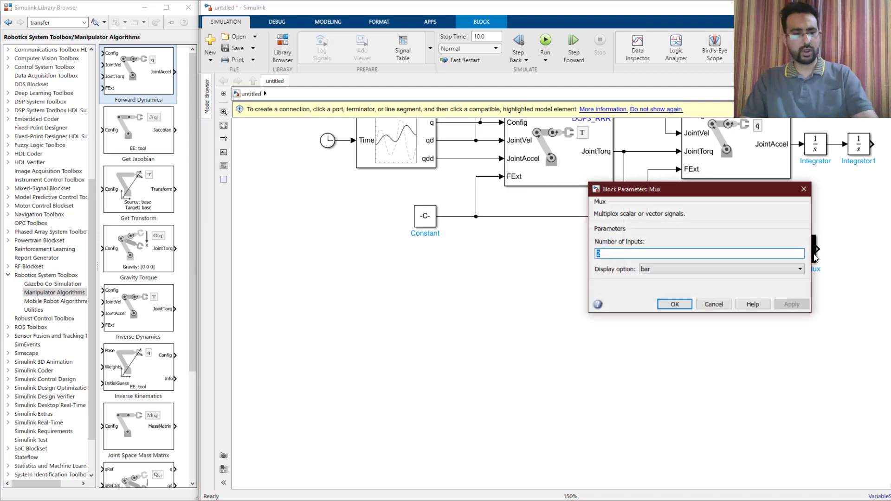
type("3")
key("Return")
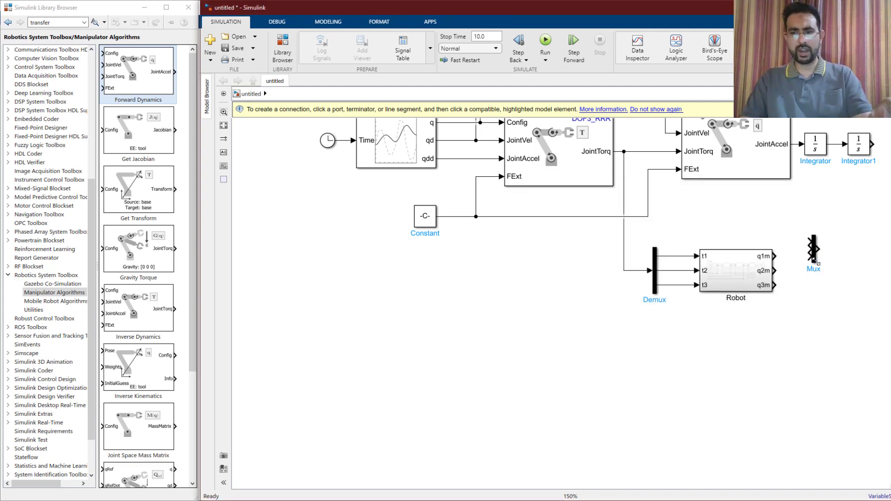
left_click_drag(814, 261, 818, 293)
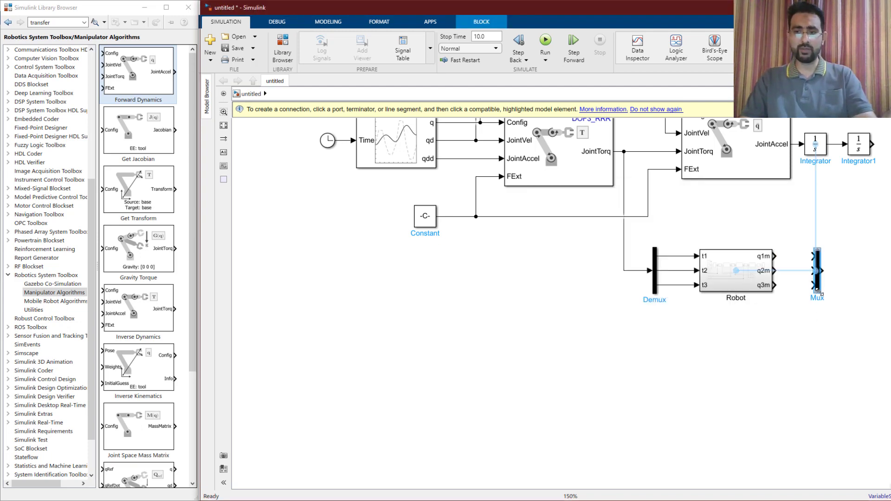
mouse_move(812, 256)
left_mouse_down()
mouse_move(776, 256)
mouse_move(780, 270)
mouse_move(812, 270)
left_mouse_up()
Step: Add a Scope block beyond the second integrator
scroll(810, 270, "down", 1)
double_click(773, 255)
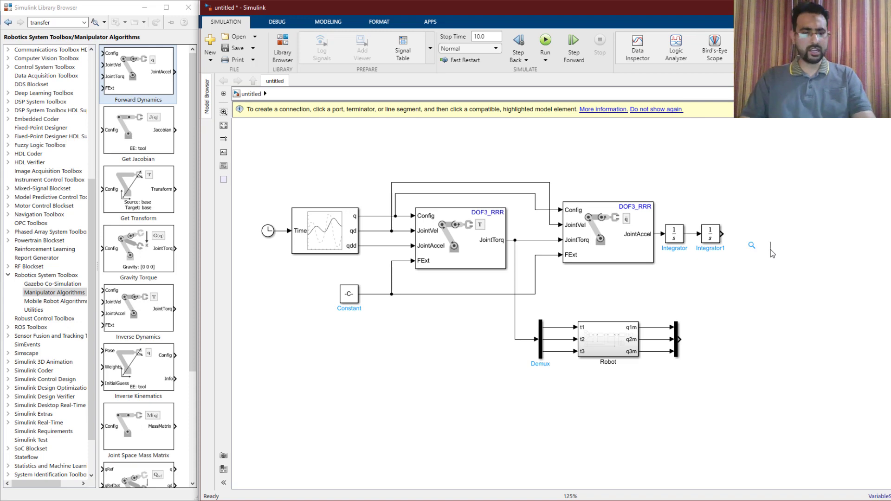
type("scope")
key("Return")
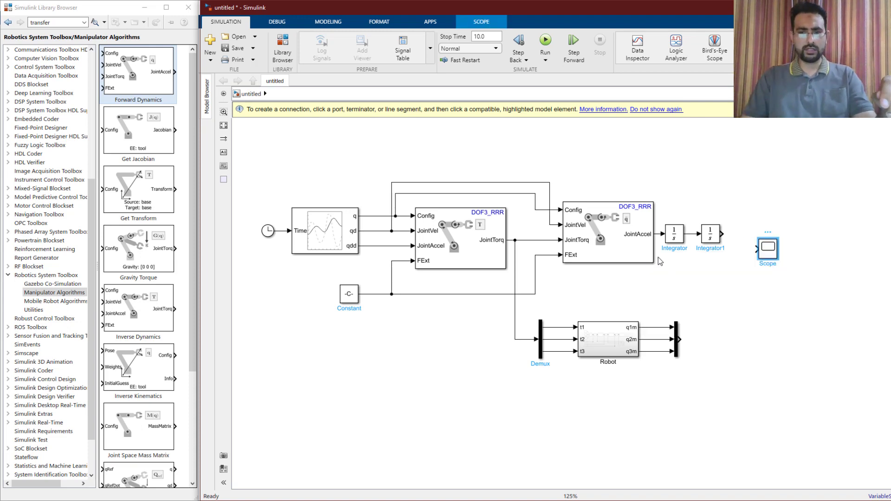
Step: Configure the Scope with 3 input ports
key("Return")
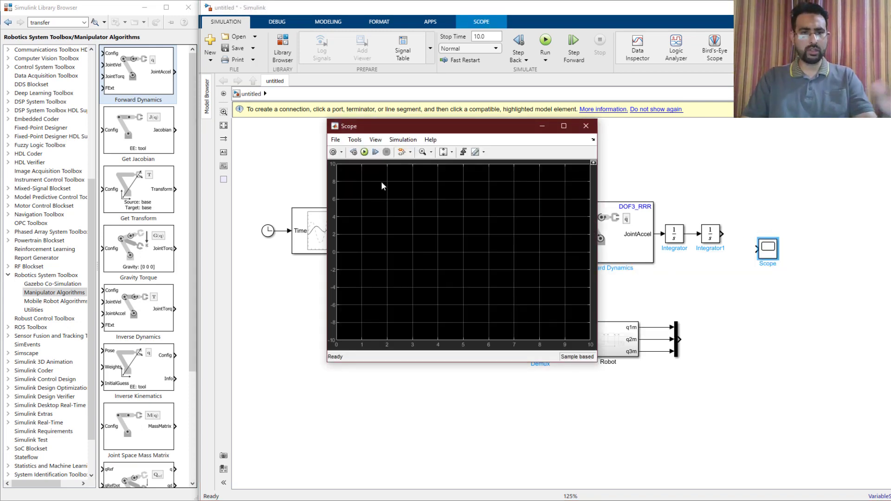
left_click(334, 153)
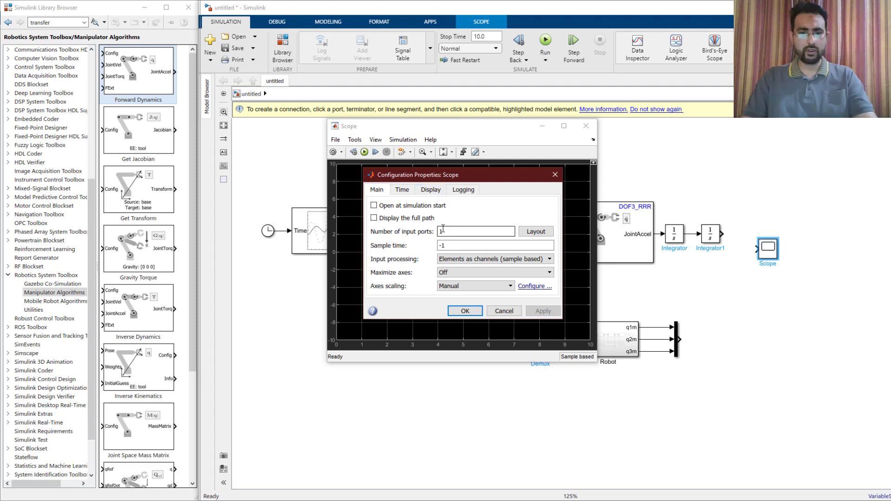
left_click_drag(443, 228, 435, 228)
type("2")
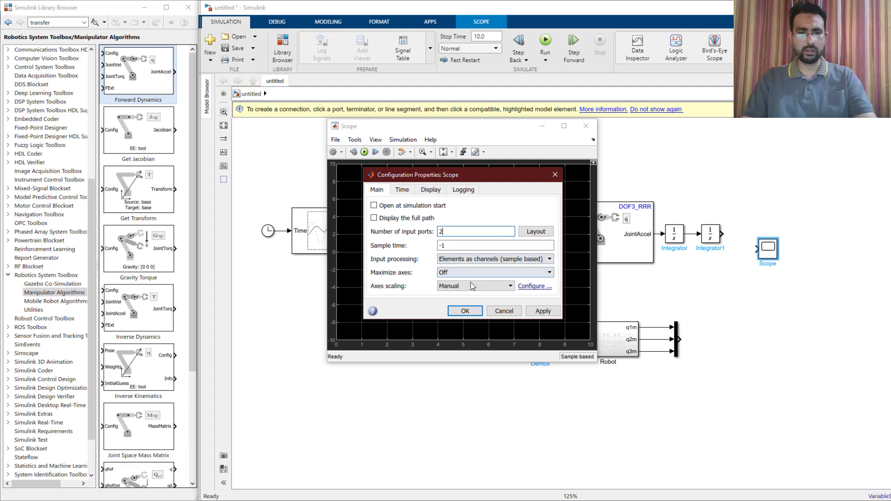
type("3")
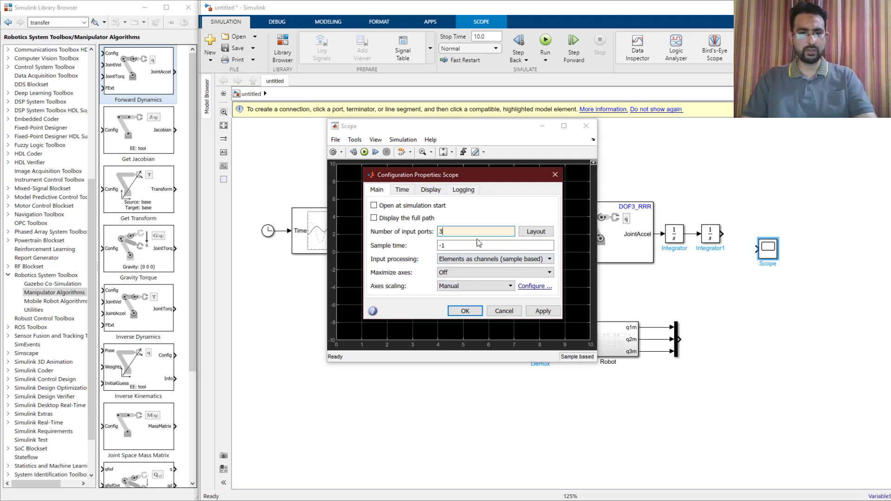
left_click(549, 233)
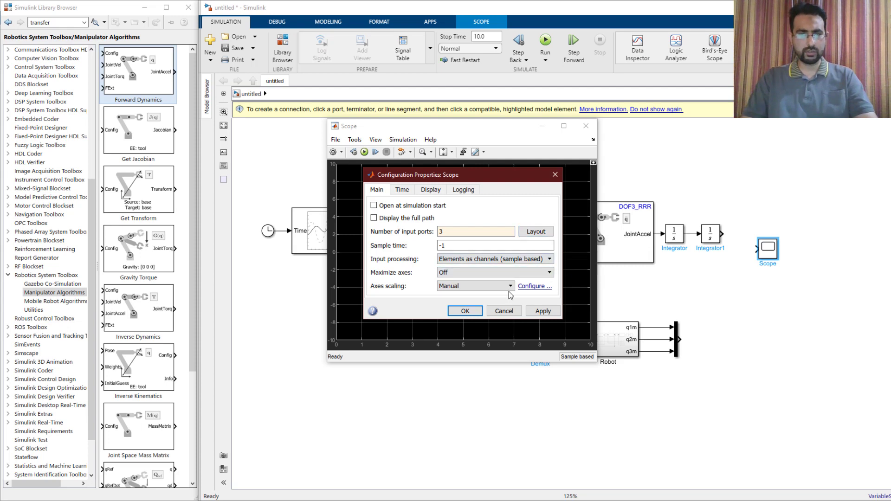
left_click(574, 278)
left_click(465, 310)
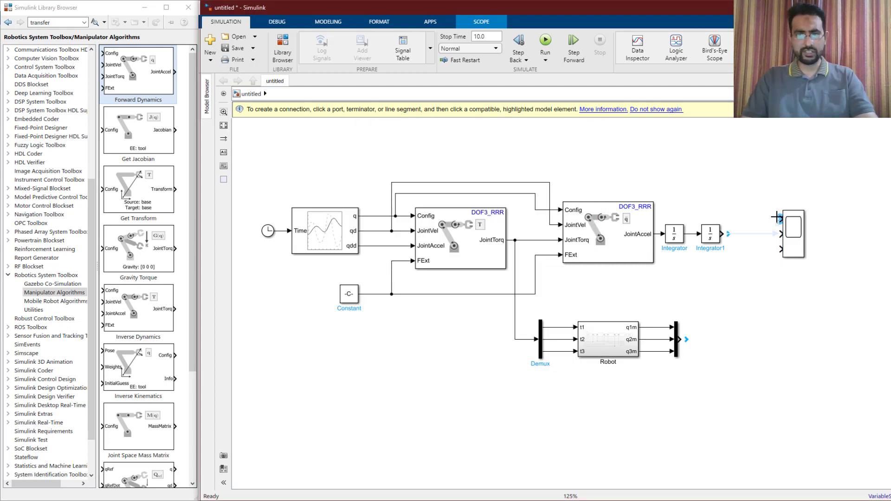
Step: Connect the trajectory's q signal, the Integrator1 output and the Mux output to the Scope's three inputs in order
left_click(384, 145)
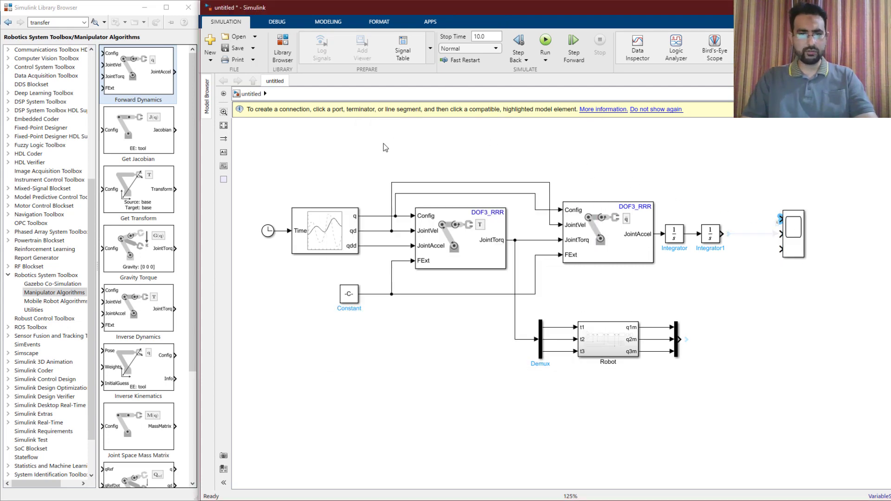
left_click(381, 217)
left_click_drag(628, 192, 624, 178)
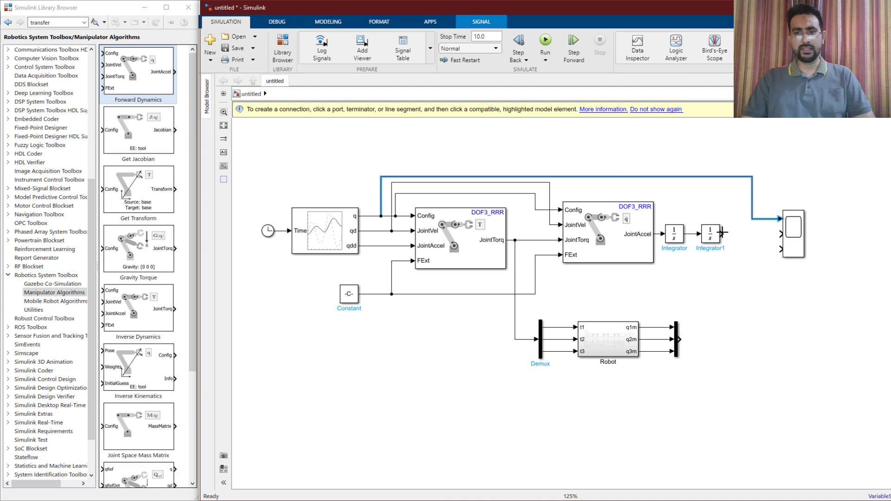
left_click_drag(722, 232, 778, 232)
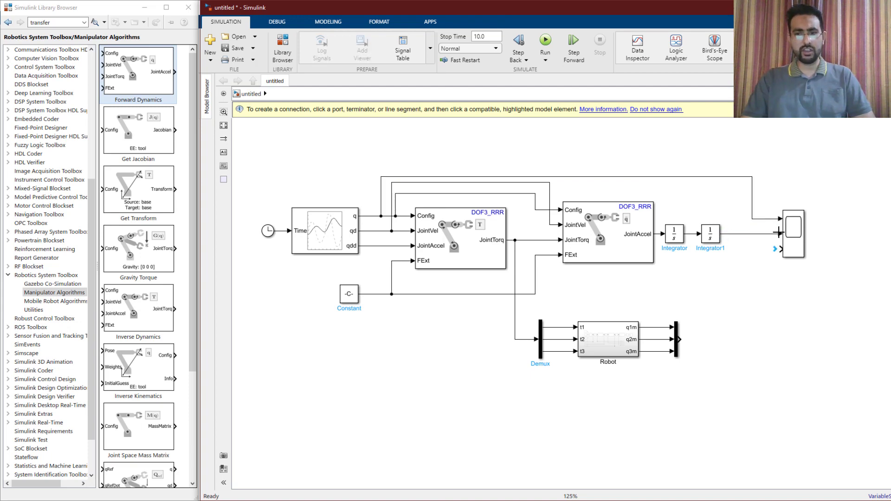
left_click(570, 230)
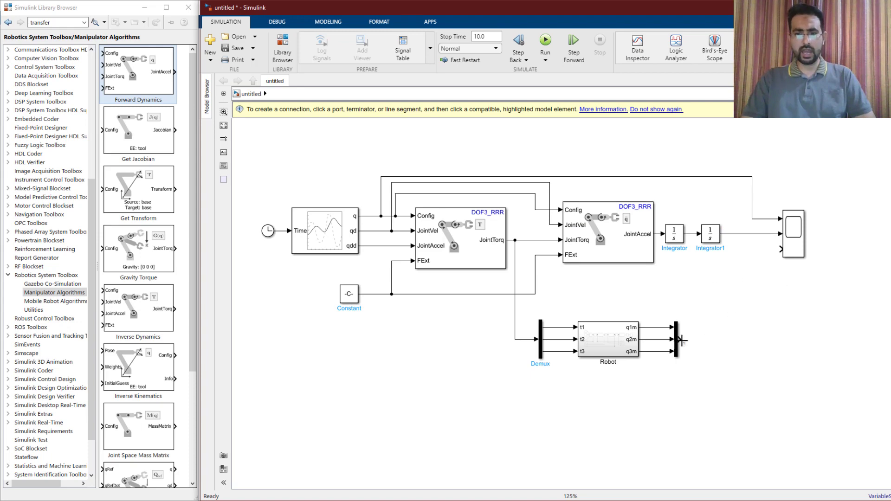
left_click_drag(679, 339, 778, 249)
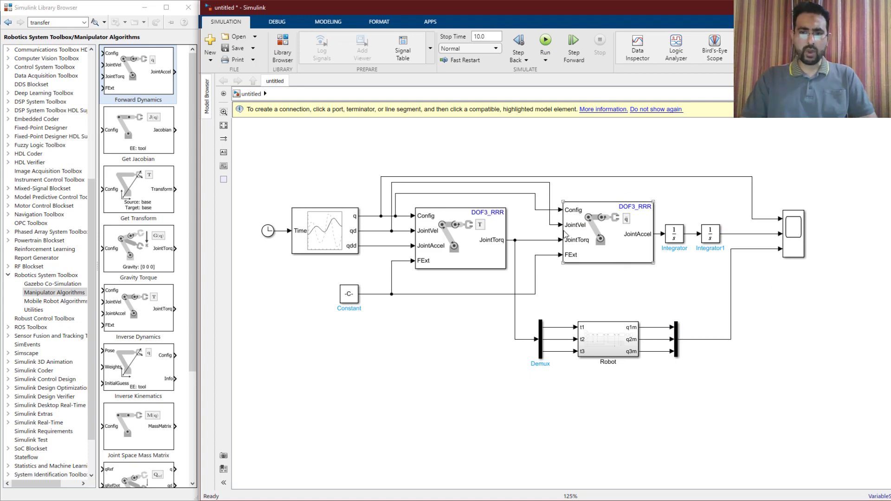
left_click(641, 247)
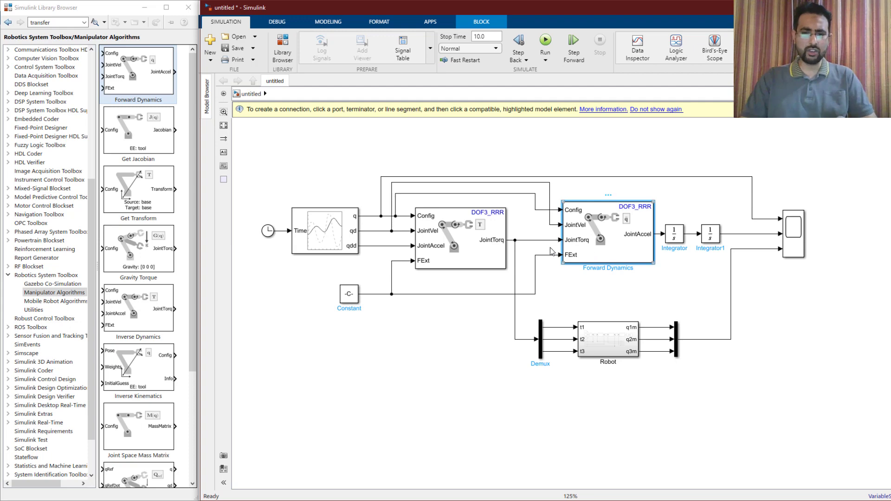
left_click(466, 250)
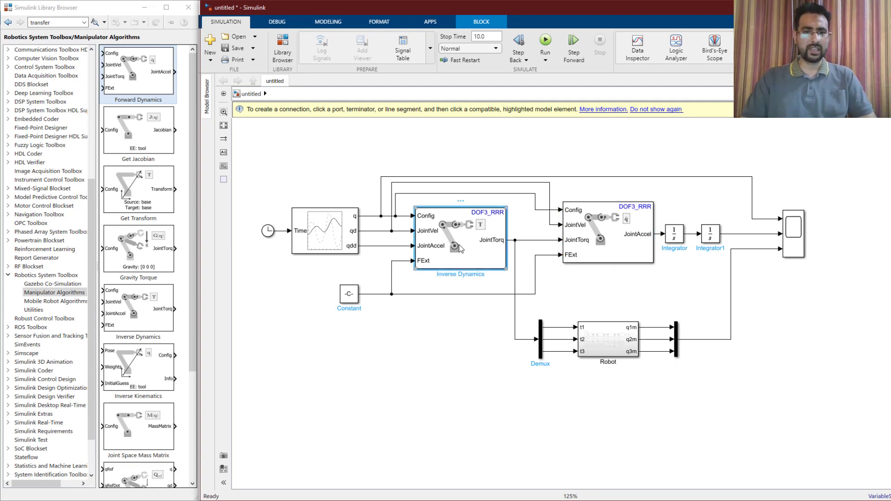
left_click(375, 216)
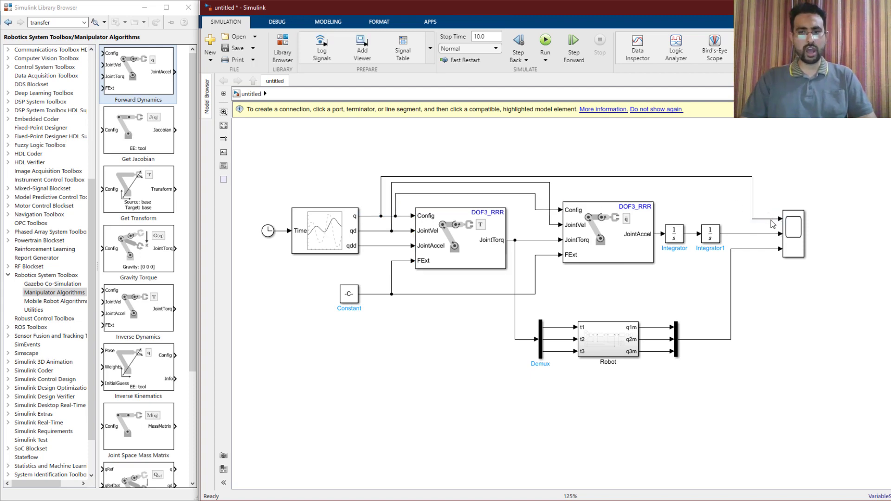
Step: Trace the signals from Inverse Dynamics through the Robot subsystem to the Scope, along with the second integrator's output
left_click(771, 235)
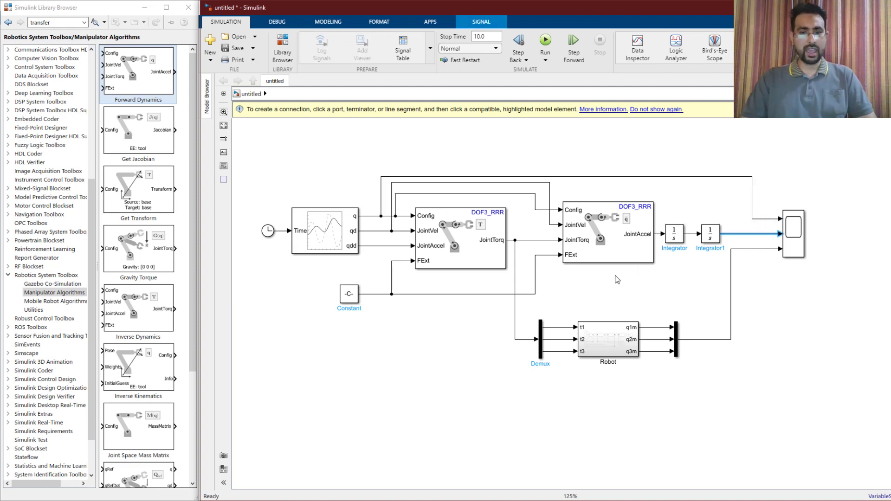
left_click(609, 288)
left_click(604, 351)
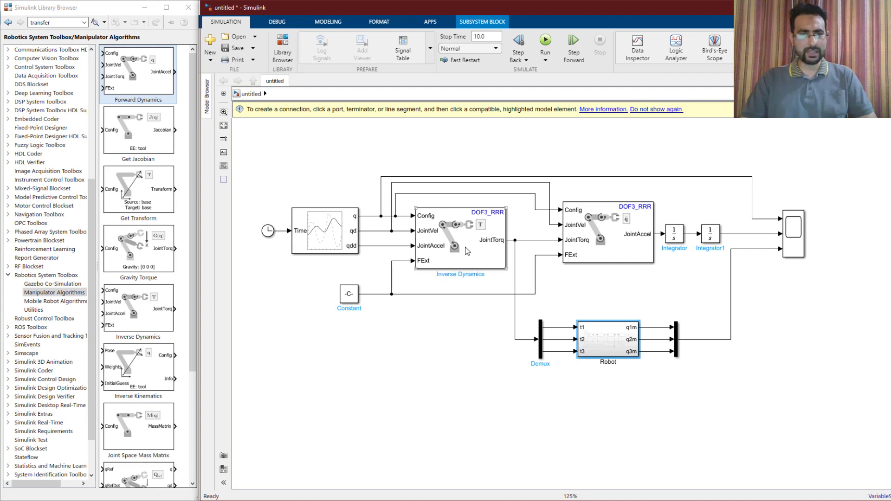
left_click(467, 251)
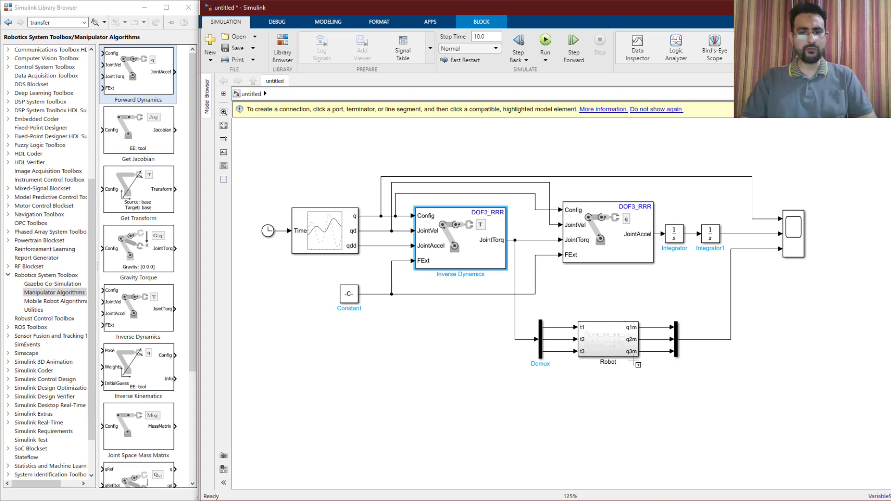
left_click(516, 262)
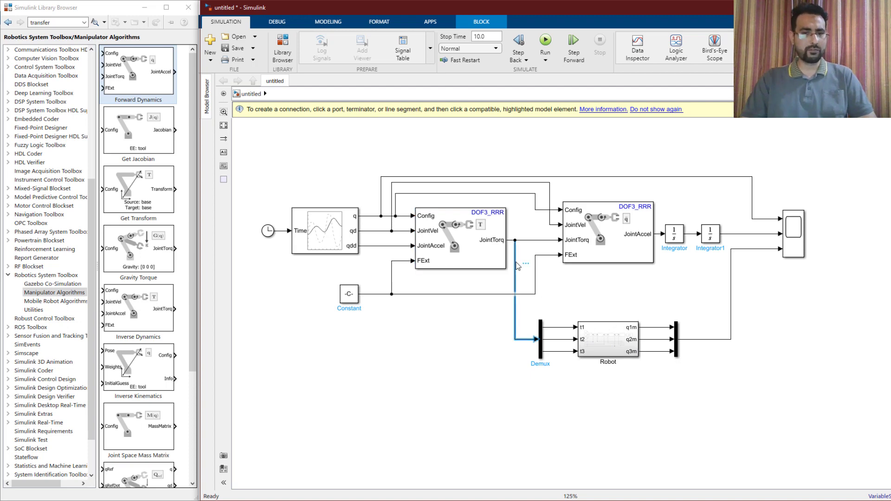
left_click(731, 321)
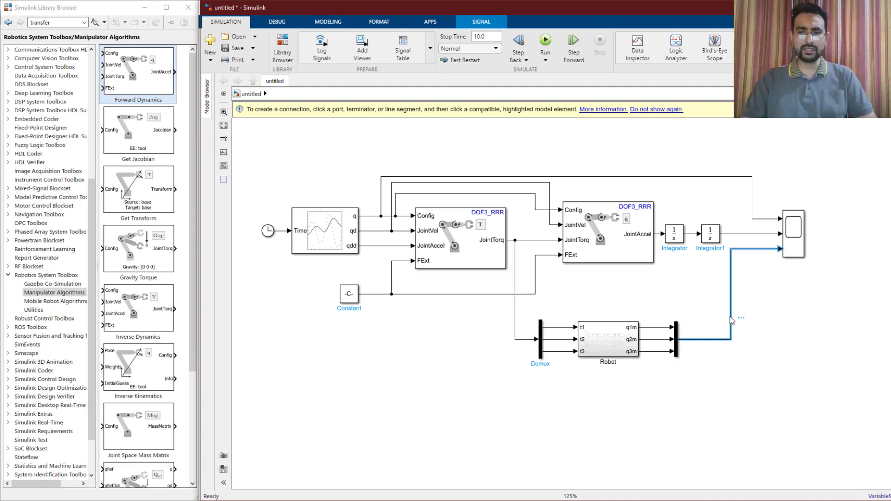
left_click(756, 239)
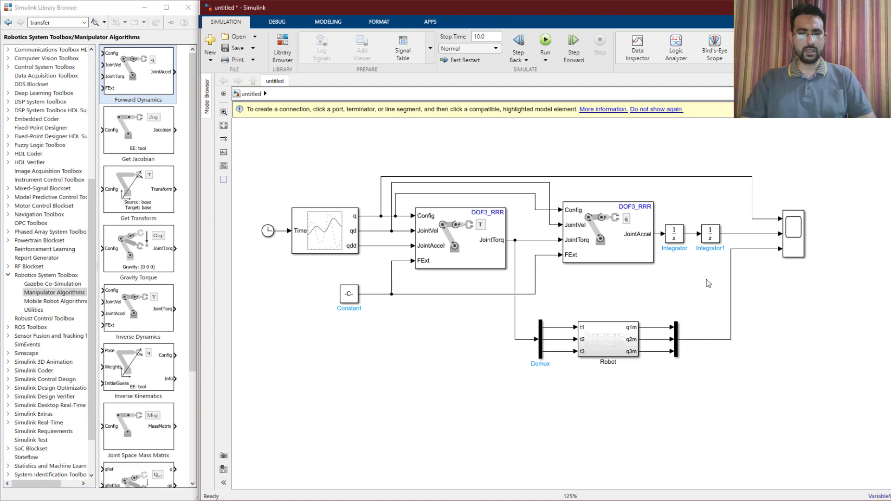
left_click(607, 348)
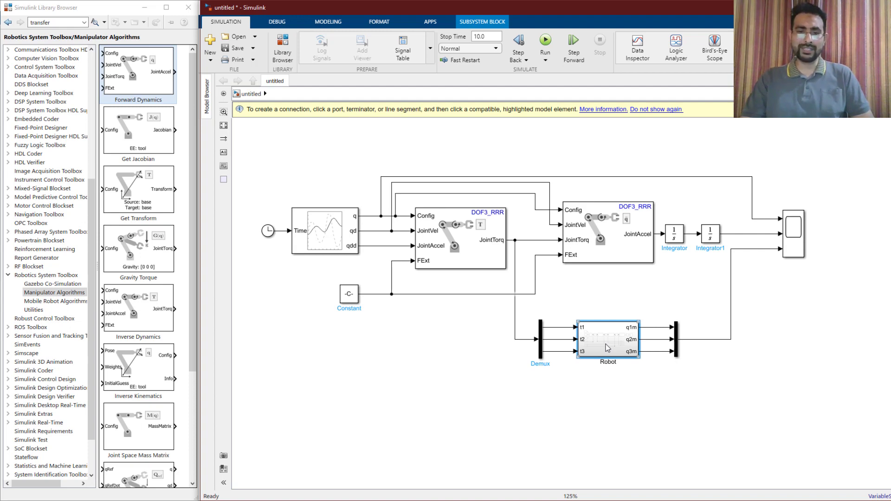
Step: Enclose the Inverse Dynamics, Forward Dynamics and two integrator blocks in an area titled "Robotics System Toolbox"
left_click_drag(714, 134, 383, 299)
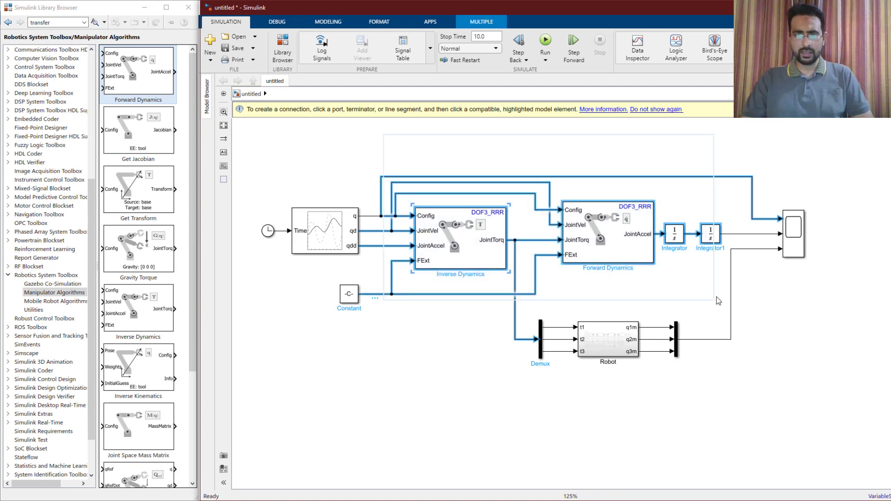
key("ctrl+shift+a")
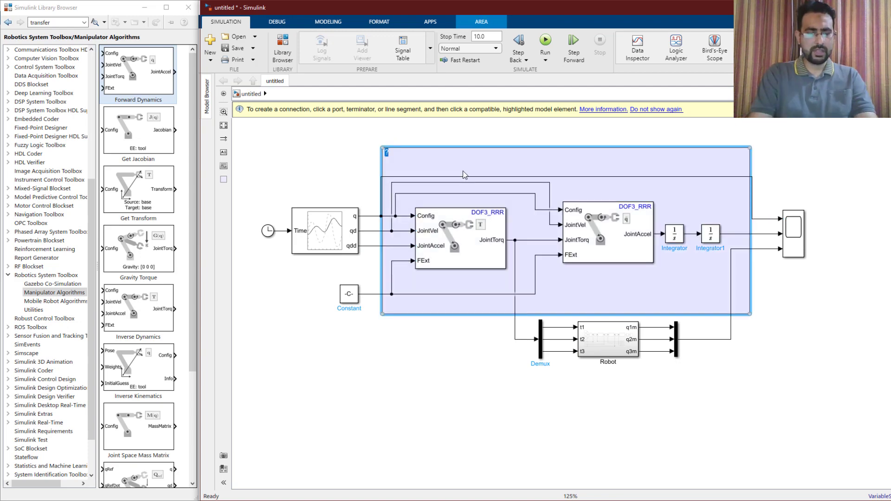
type("Robo")
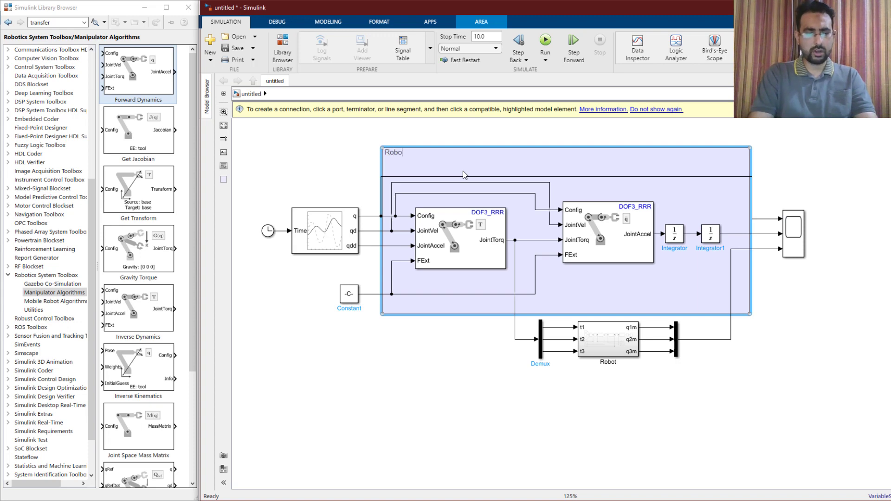
type("tics System")
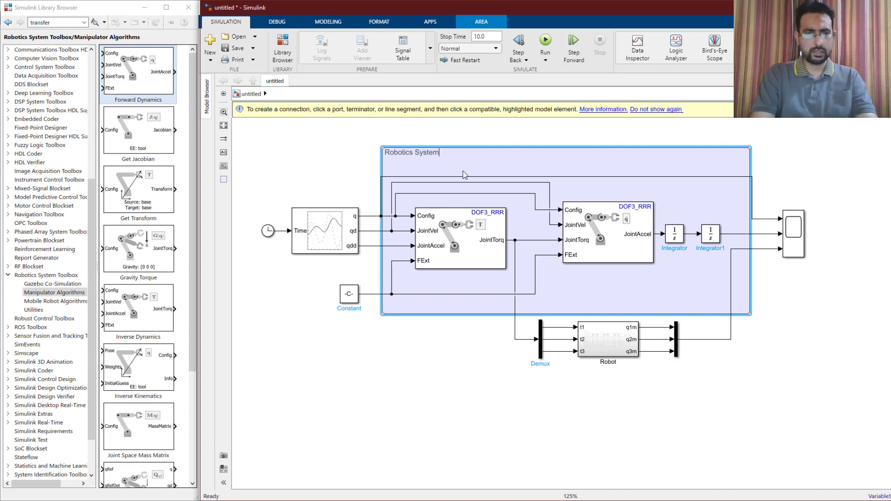
type(" Toolbox")
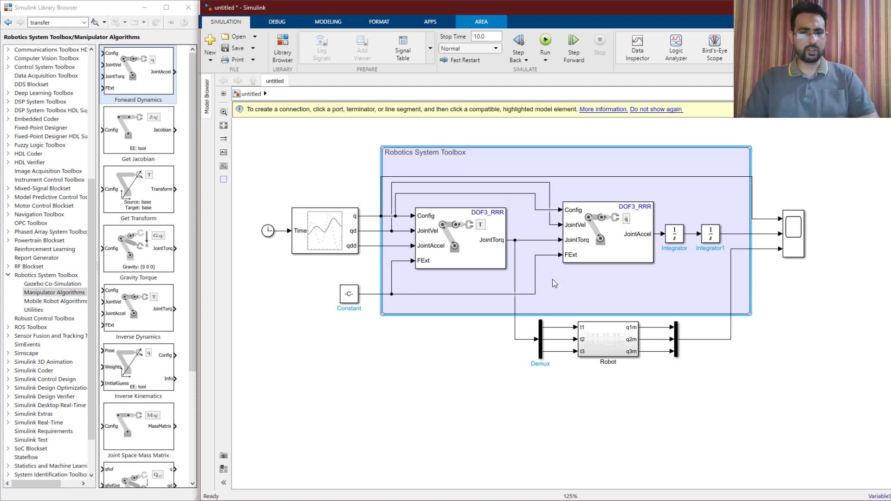
Step: Shrink the Robotics System Toolbox area above the Robot row and enclose Demux, Robot and Mux in an area titled "SimScape/Physical Toolbox"
left_click_drag(750, 314, 486, 395)
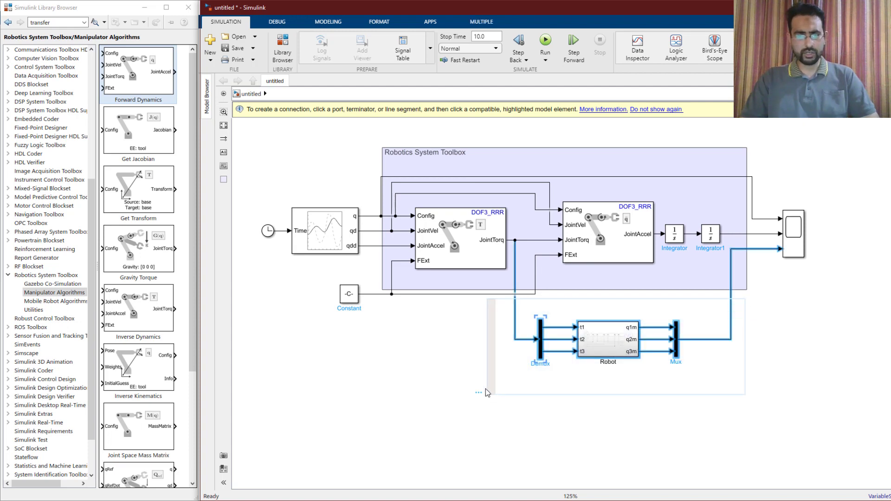
mouse_move(449, 394)
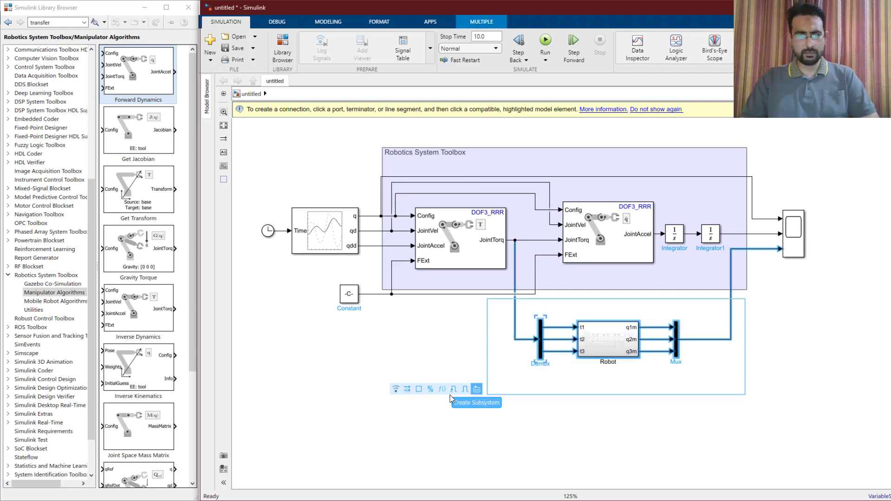
left_click(418, 389)
type("SimScape/")
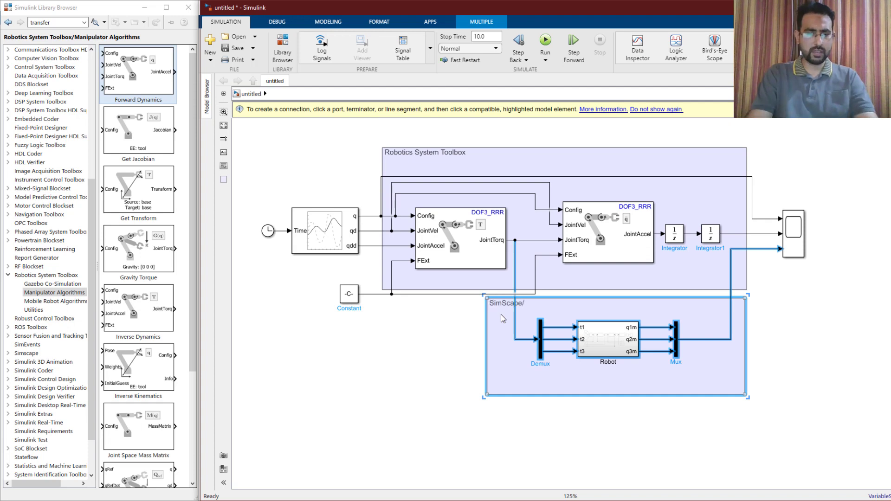
type("Physical Toolbox")
left_click(505, 348)
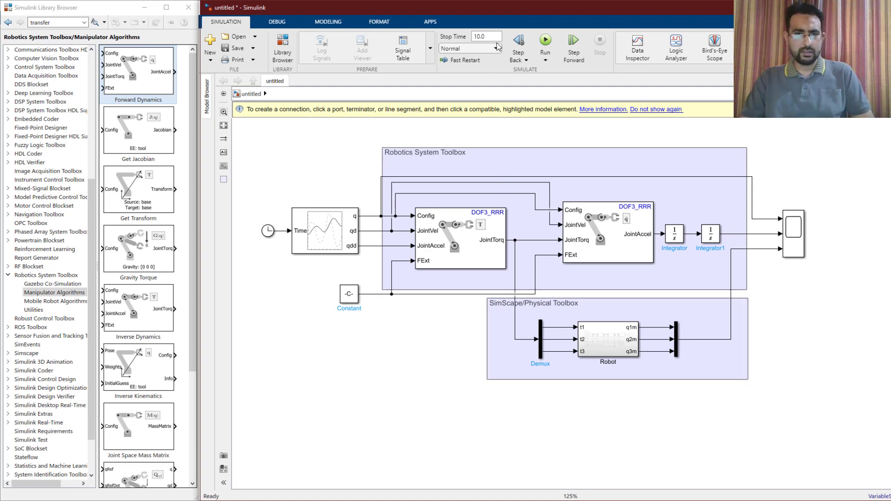
Step: Set the simulation stop time to 2 and run the model
left_click(475, 36)
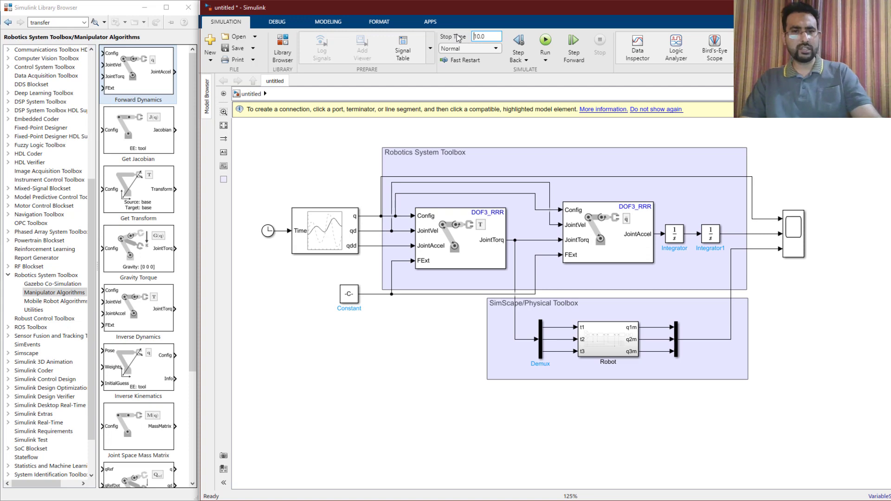
double_click(479, 36)
type("2")
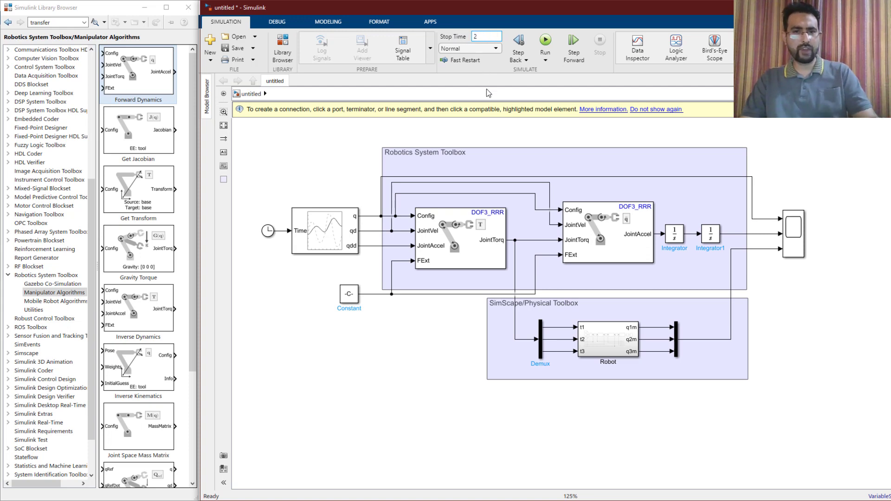
left_click(545, 41)
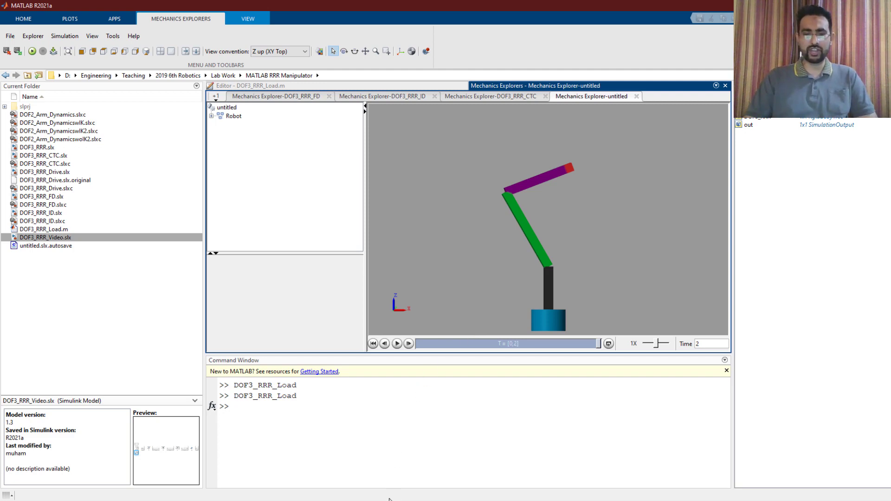
Step: Switch back to the Simulink model and open the Scope to view the three joint position signals
left_click(374, 500)
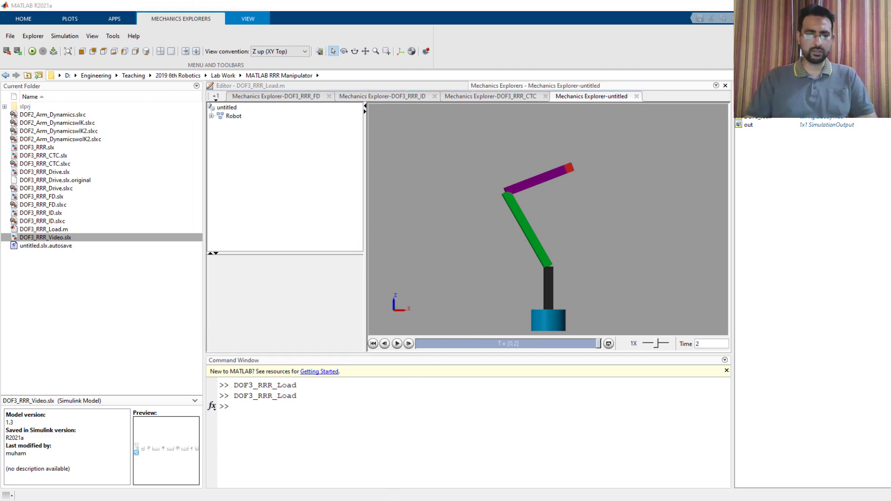
double_click(791, 244)
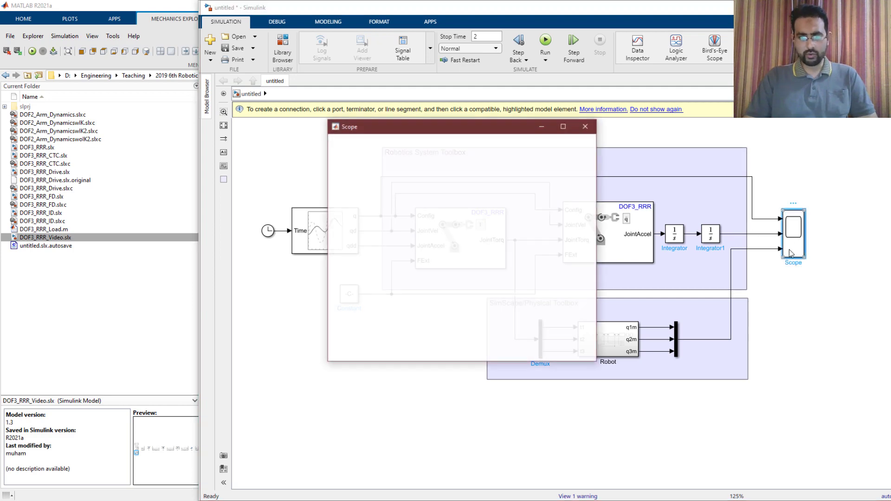